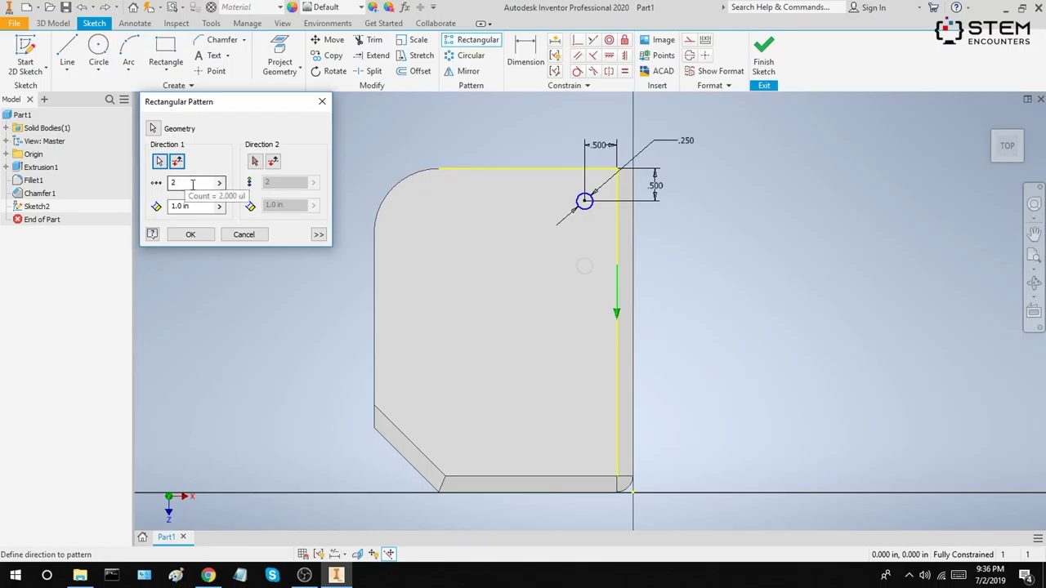
- Pattern the circle into four copies 1.250 in apart and move the spacing dimension beside the part
double_click(193, 184)
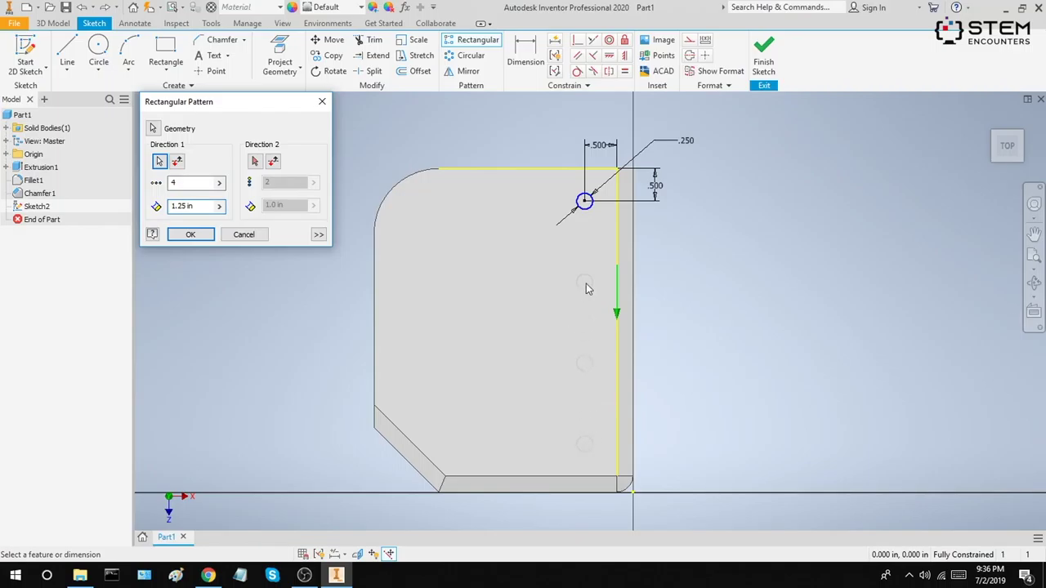
click(178, 237)
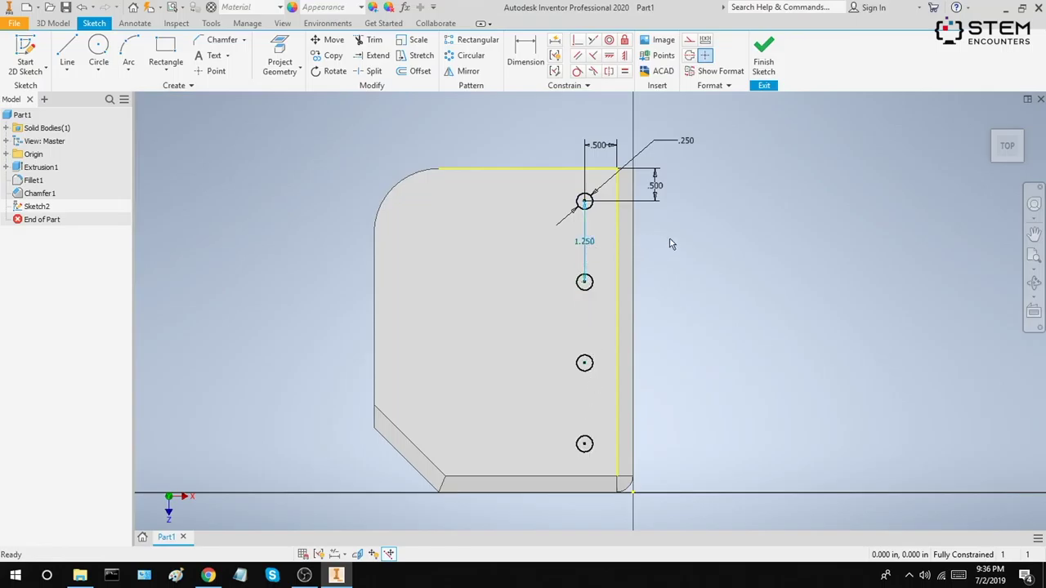
drag(588, 243, 681, 249)
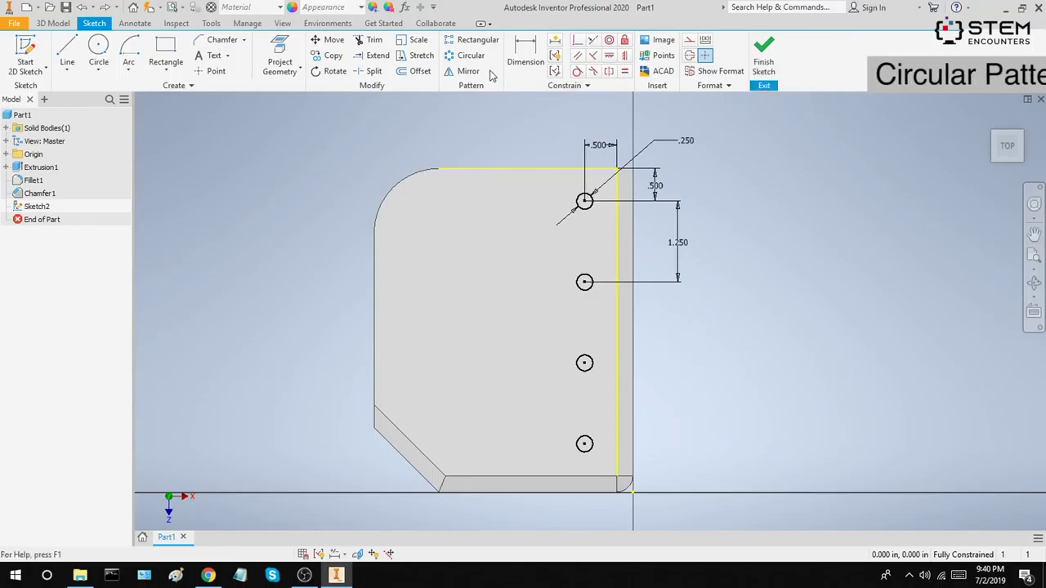
- Draw a vertical line from the plate's top edge to its bottom edge
click(64, 47)
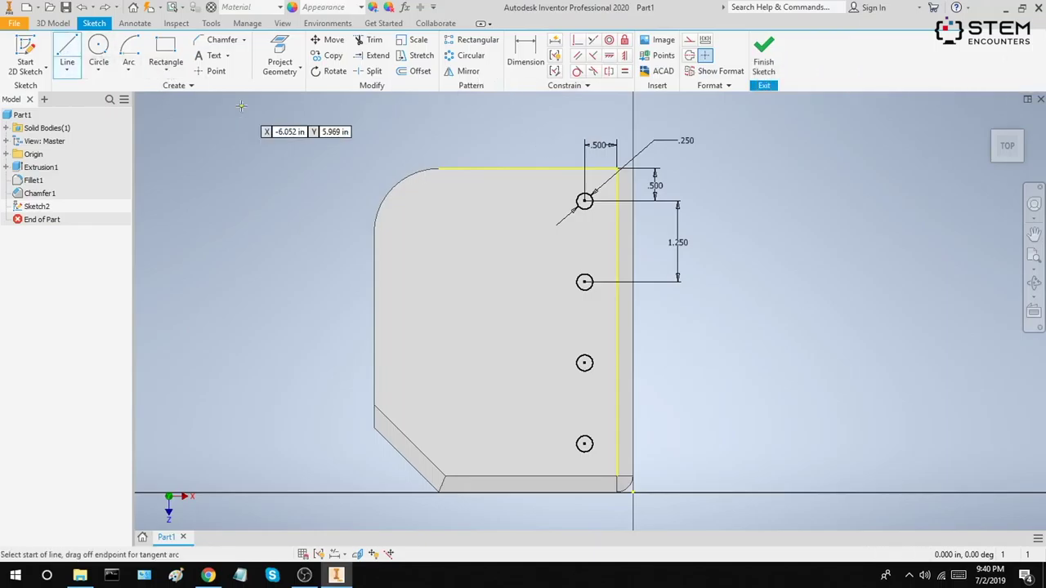
click(528, 168)
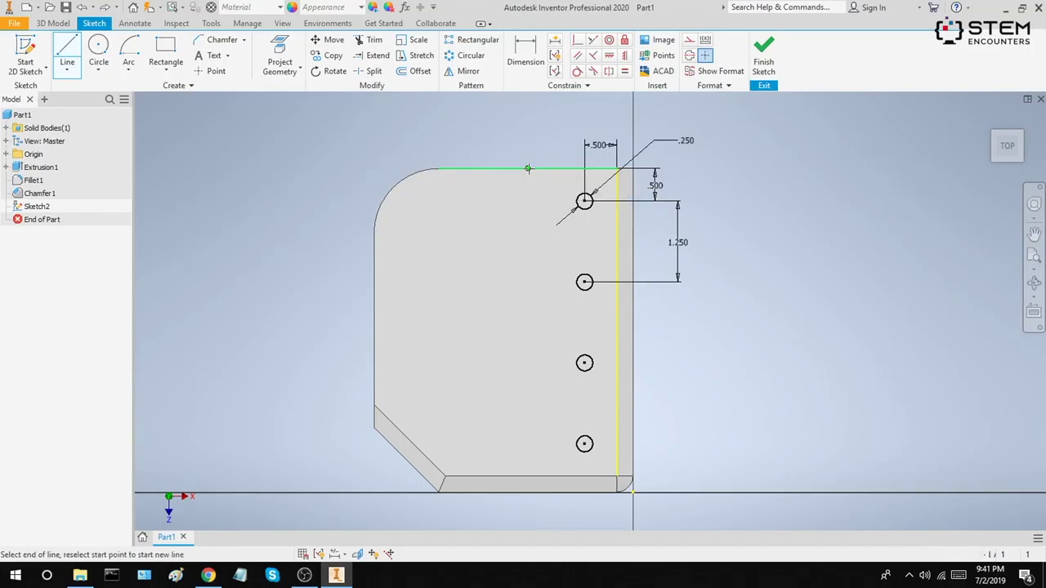
double_click(530, 475)
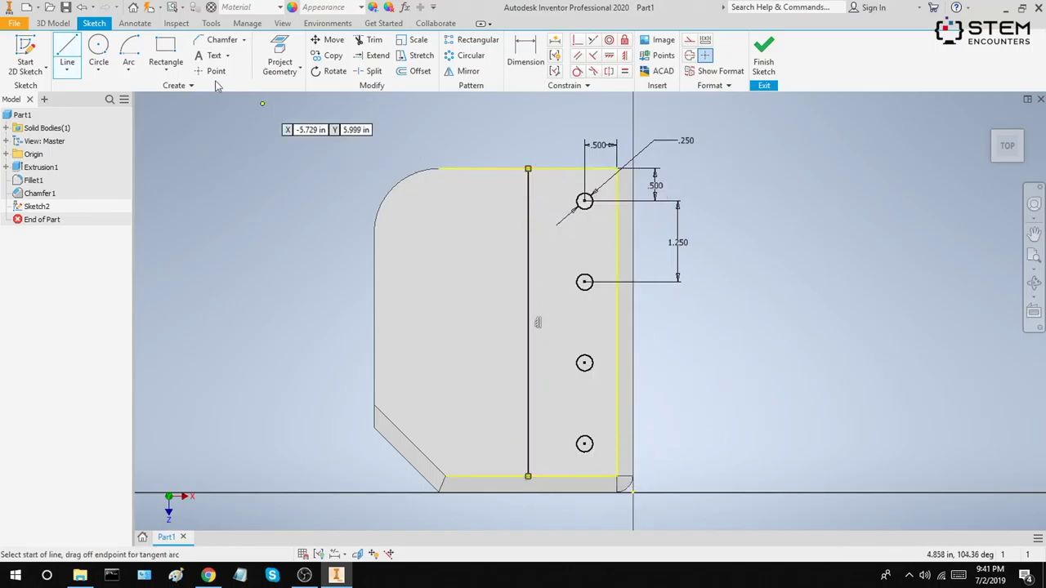
- Add a 0.5-radius half-circle arc centred on the line's midpoint
click(129, 70)
click(149, 149)
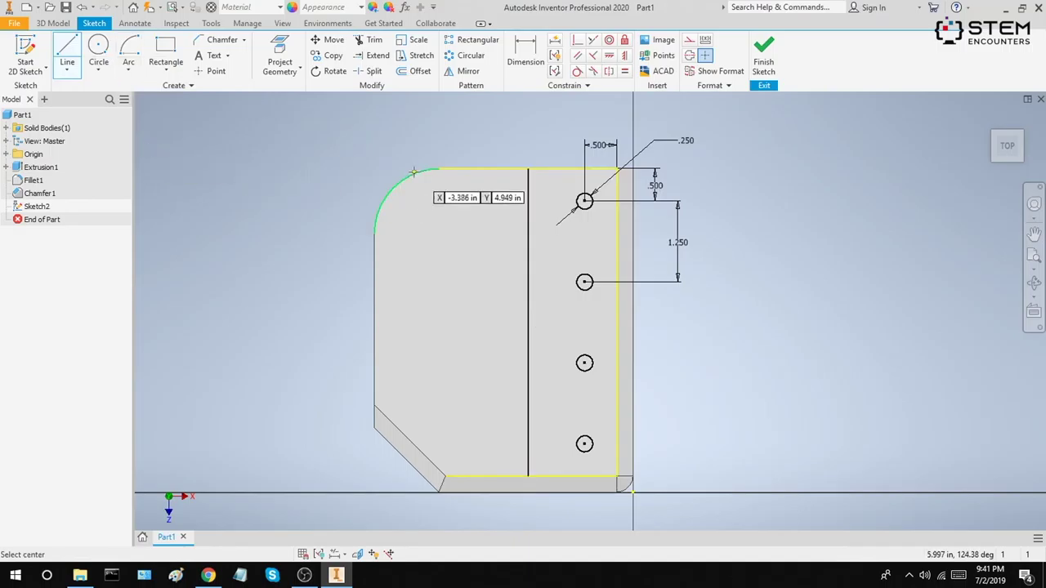
click(128, 70)
click(148, 146)
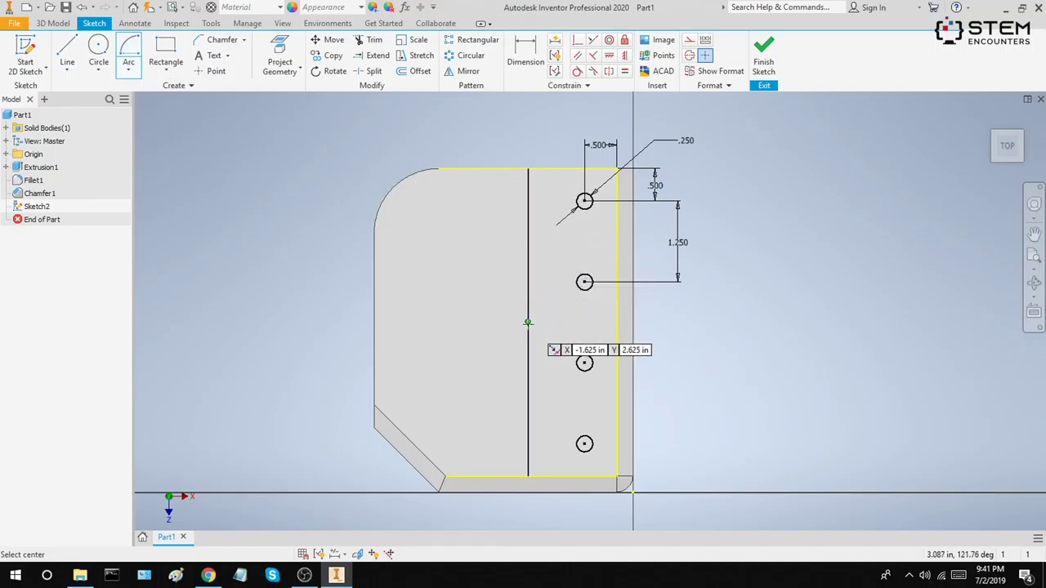
click(527, 322)
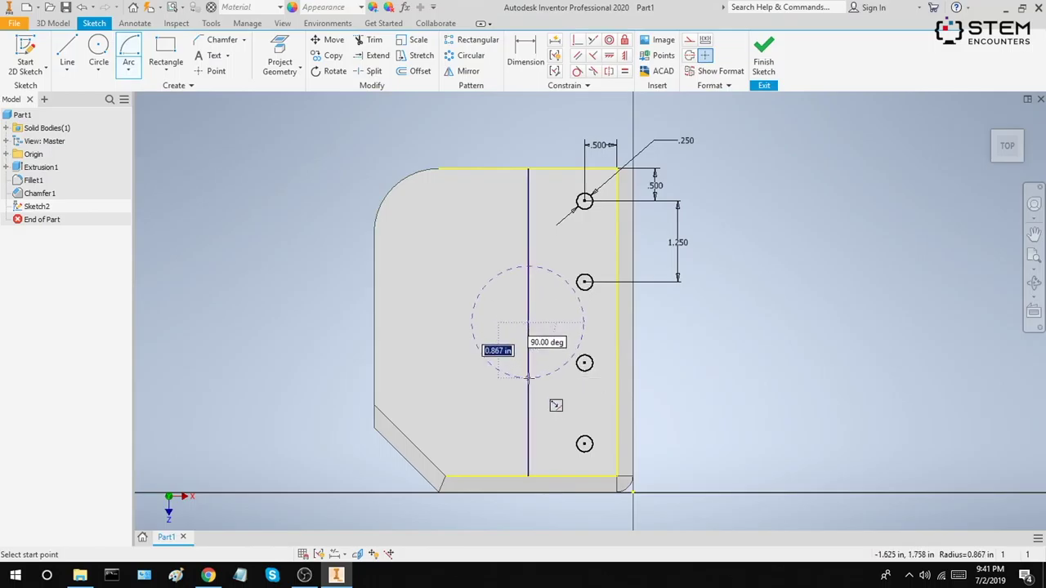
text(0.)
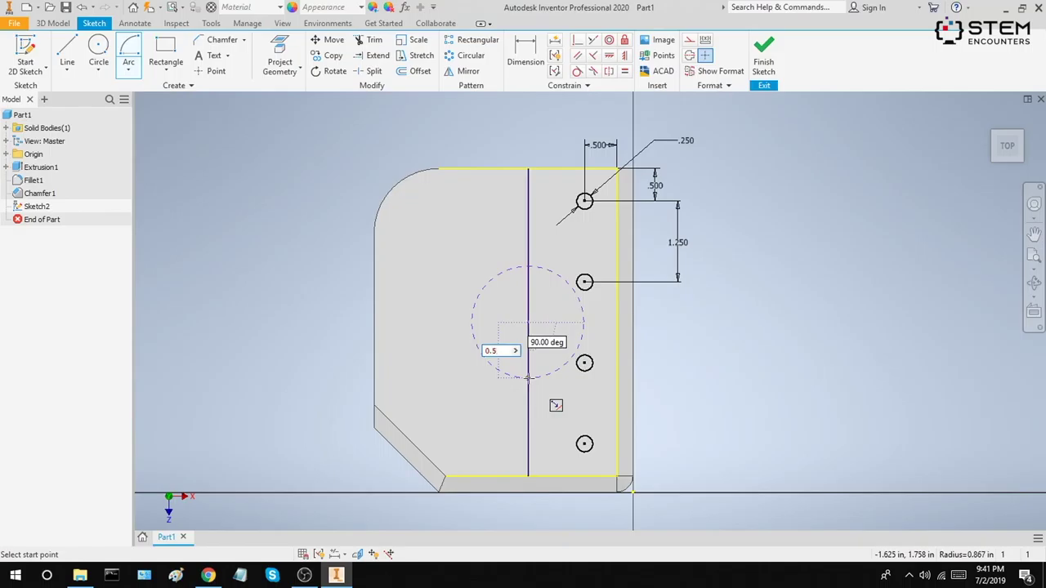
text(5)
key(Return)
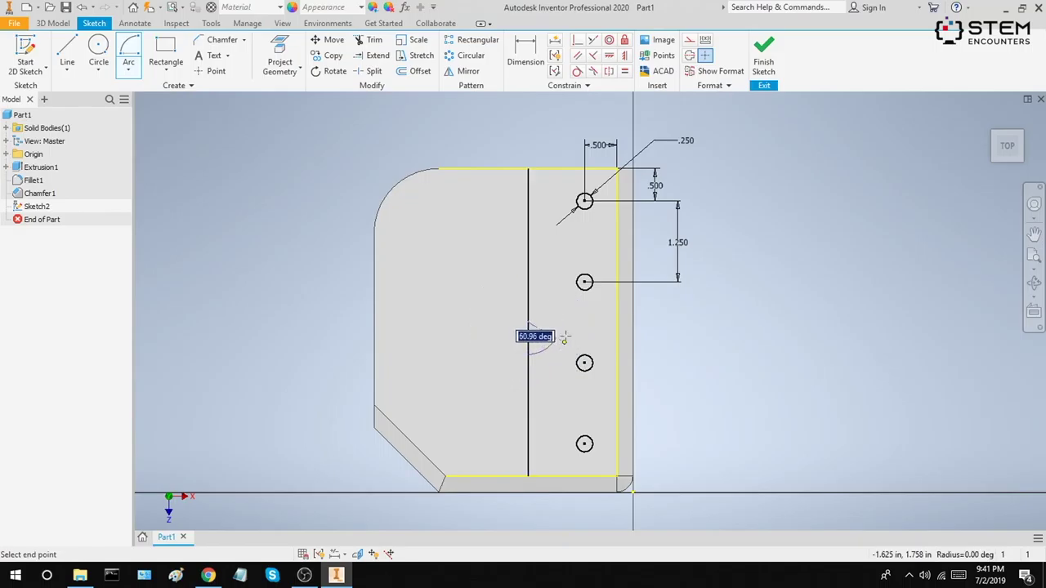
click(527, 267)
key(Escape)
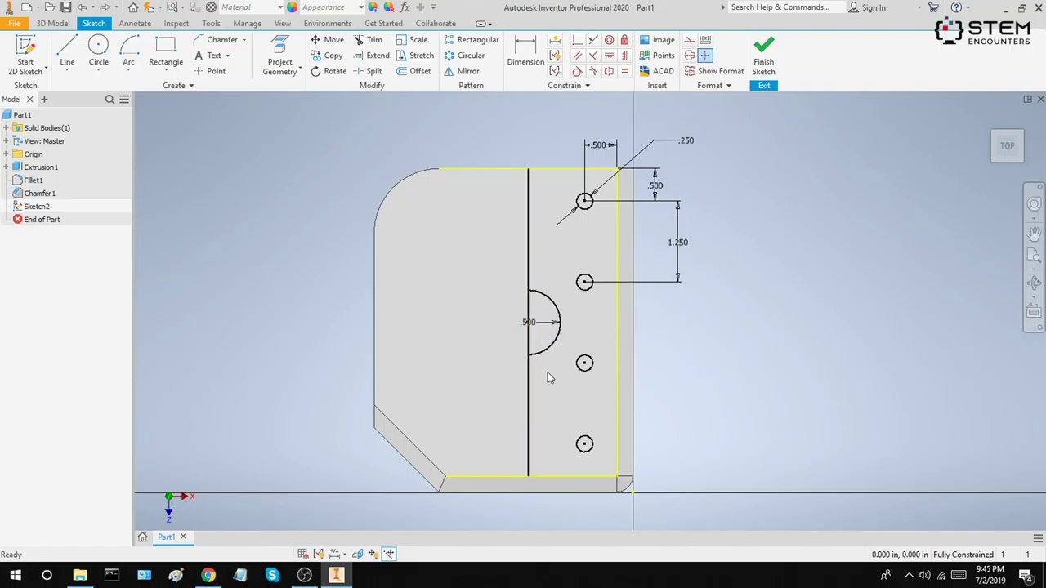
- Draw a 0.25 in circle centred on the arc's top endpoint
click(101, 50)
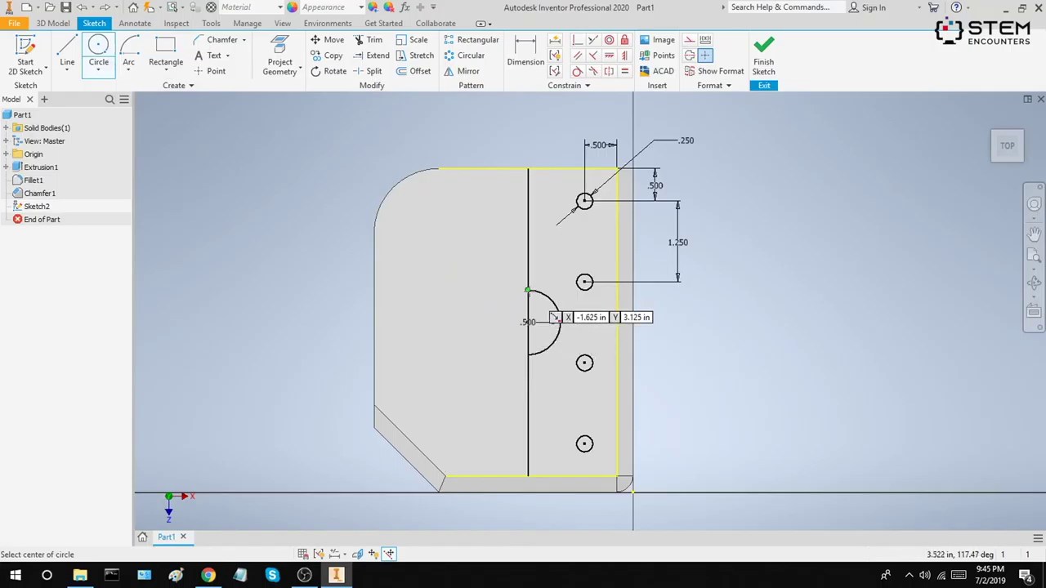
click(528, 290)
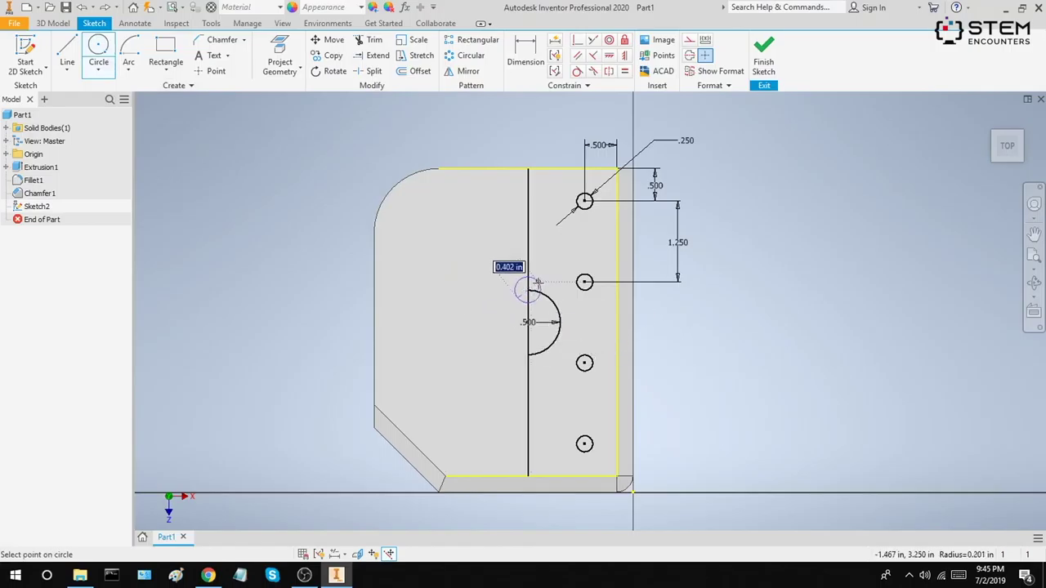
text(0.25)
key(Return)
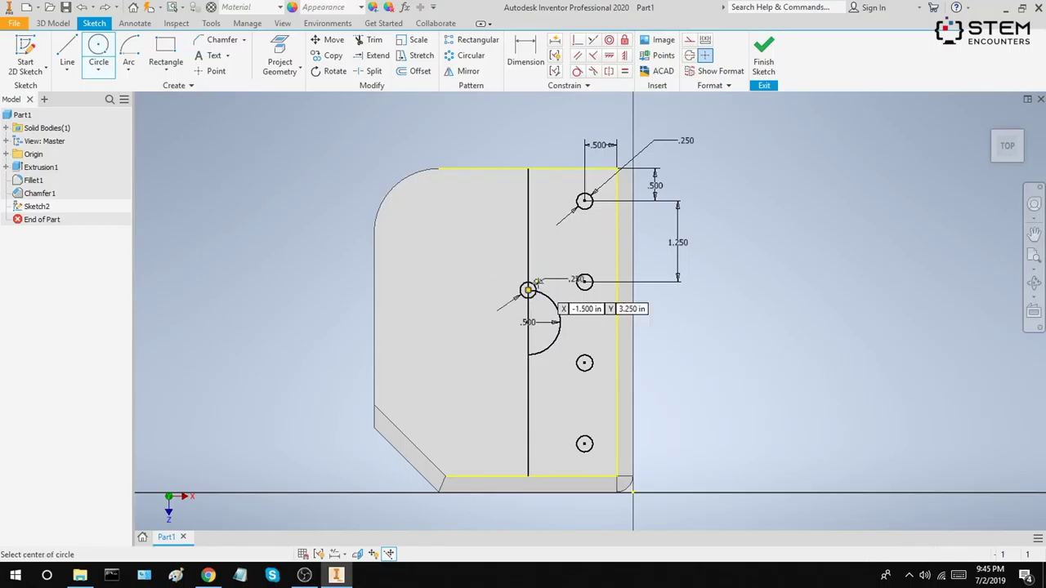
key(Escape)
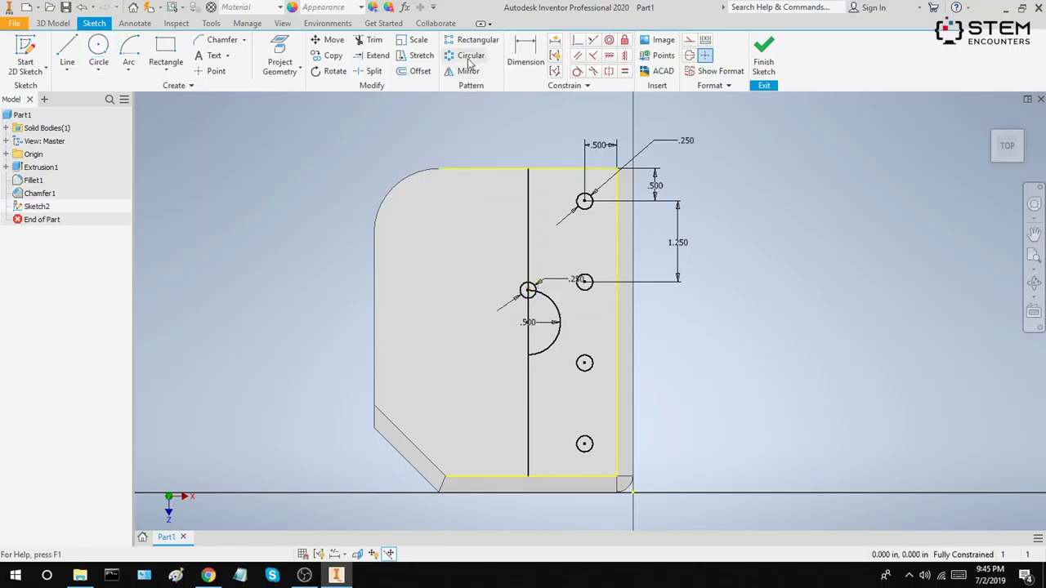
- Start a circular pattern of the small circle around the half-circle arc's centre
click(469, 57)
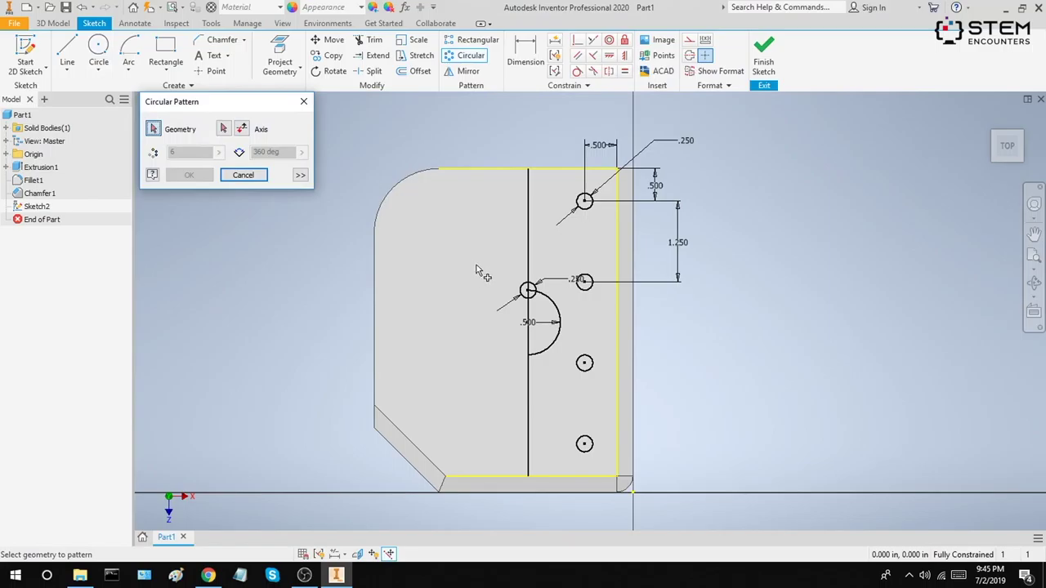
click(528, 291)
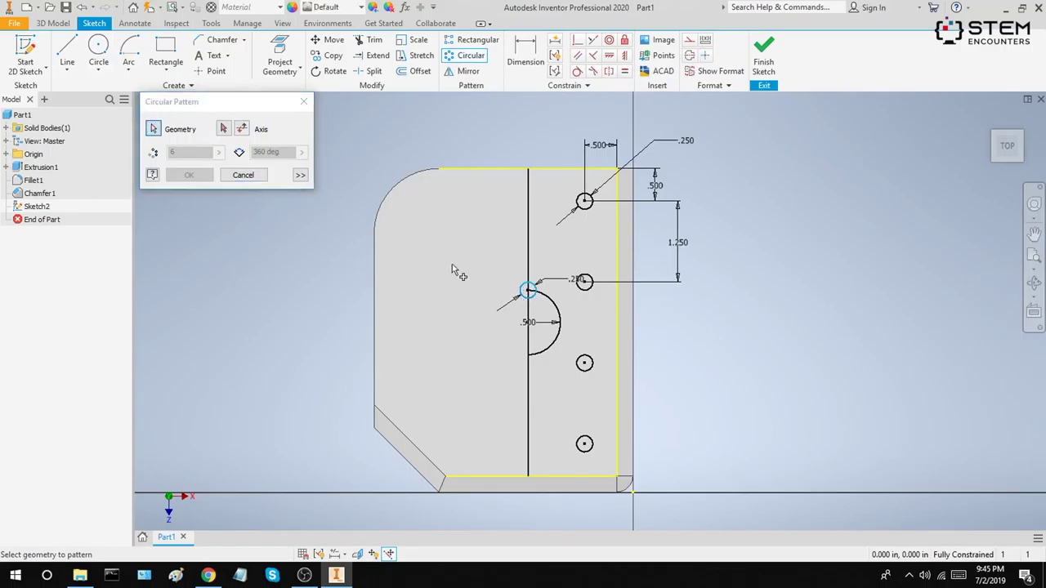
click(224, 129)
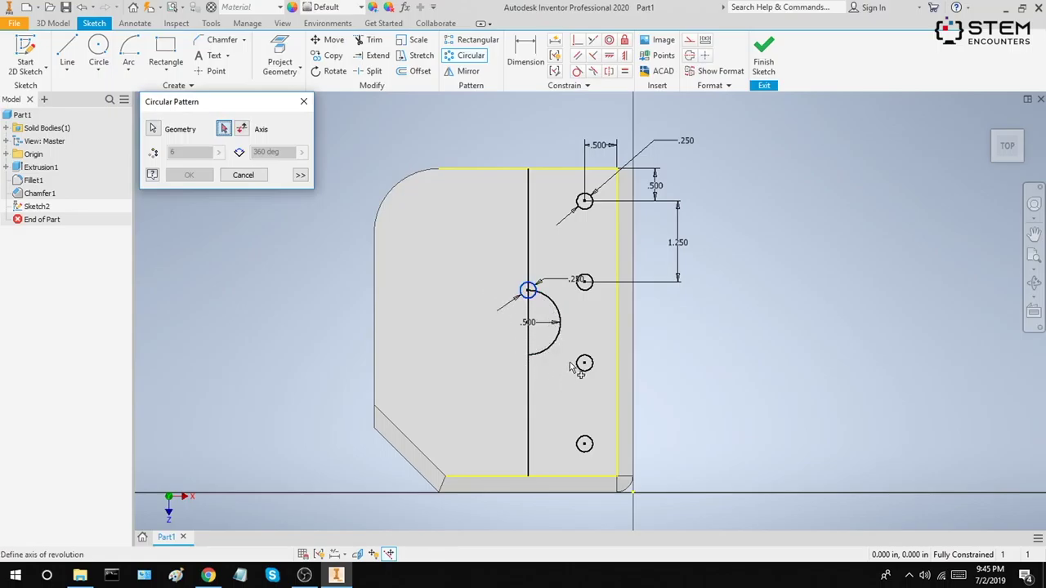
click(559, 335)
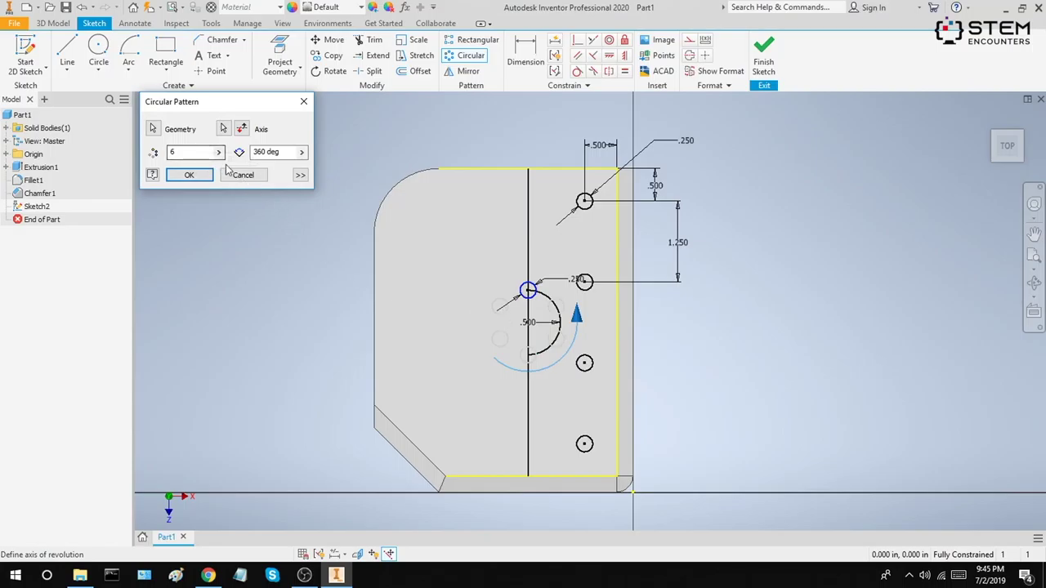
- Set the circular pattern to 4 copies over 360 degrees and confirm it
double_click(191, 154)
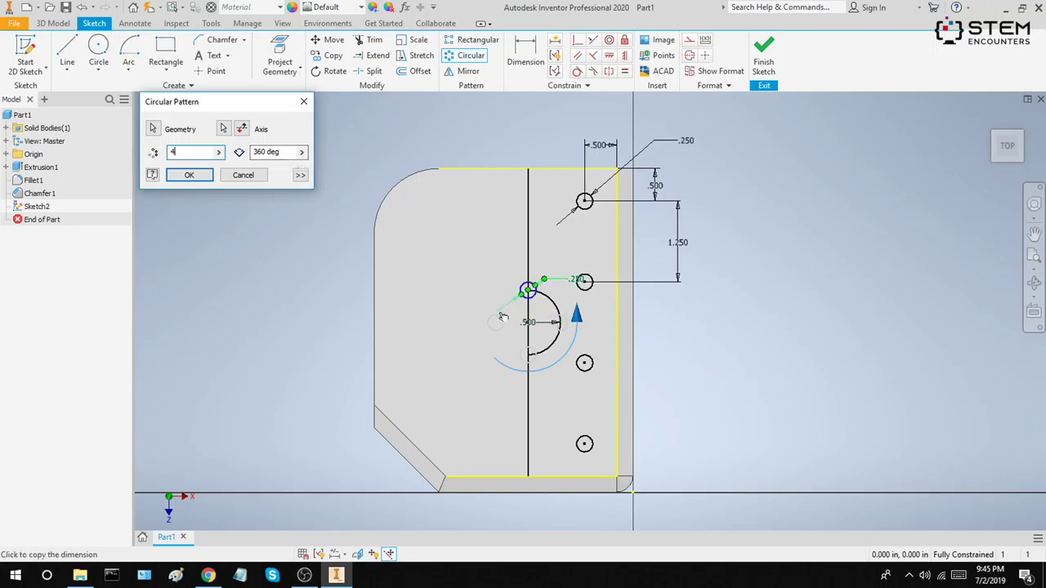
double_click(255, 152)
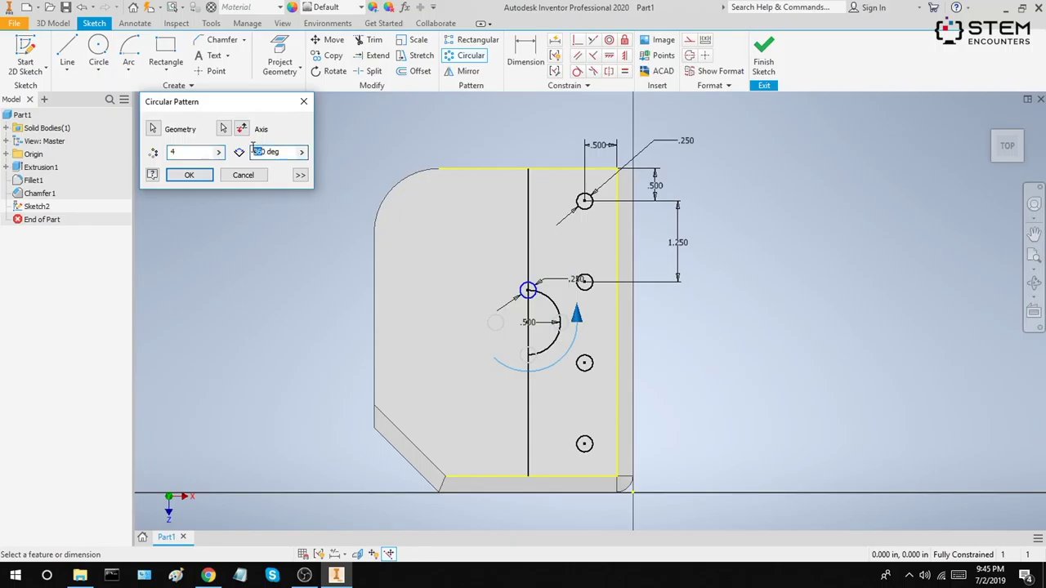
text(90)
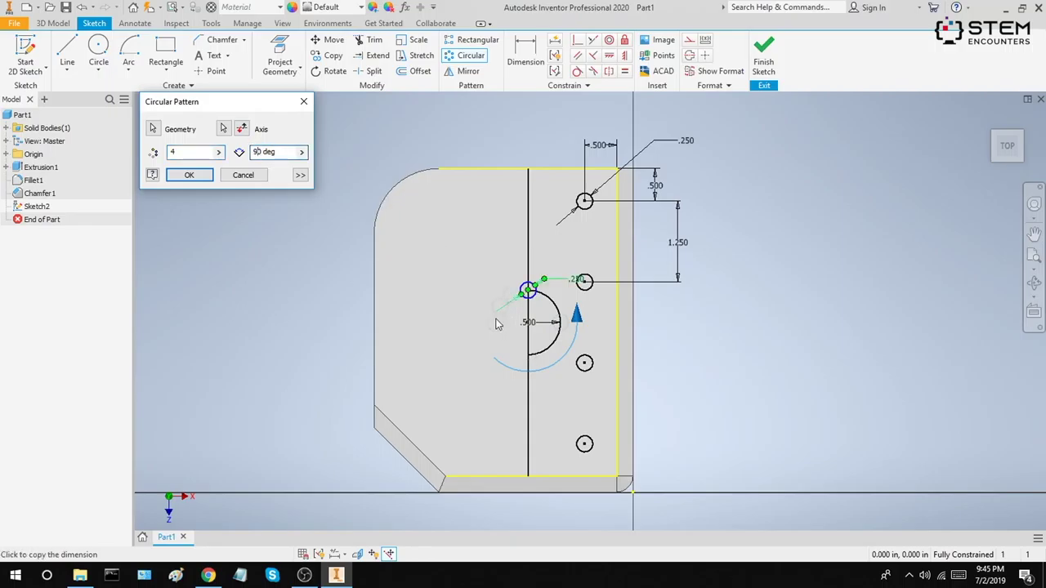
scroll(497, 323, up, 5)
scroll(580, 221, down, 3)
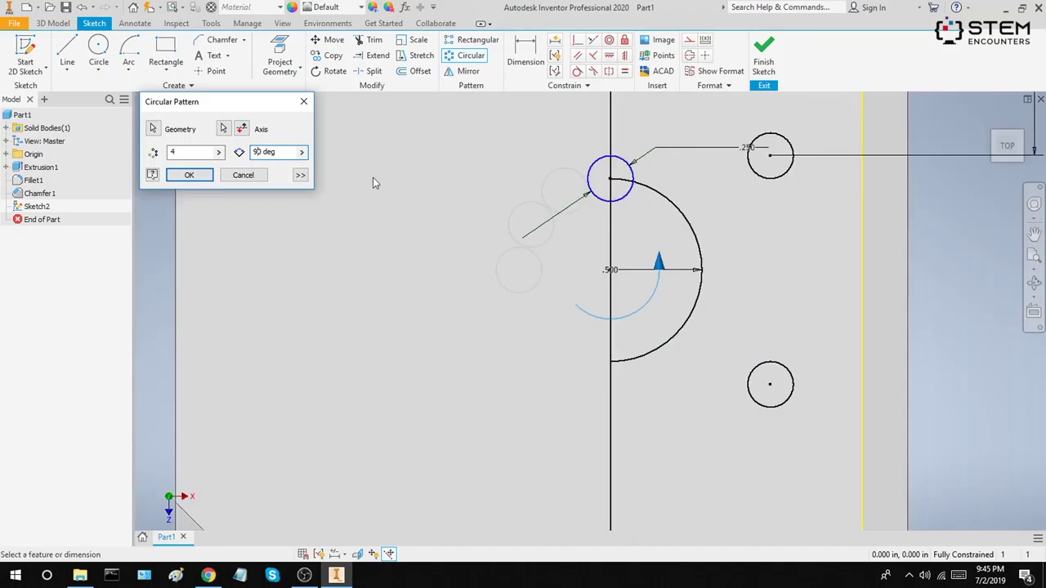
drag(263, 152, 249, 152)
text(36)
key(Return)
scroll(572, 261, down, 5)
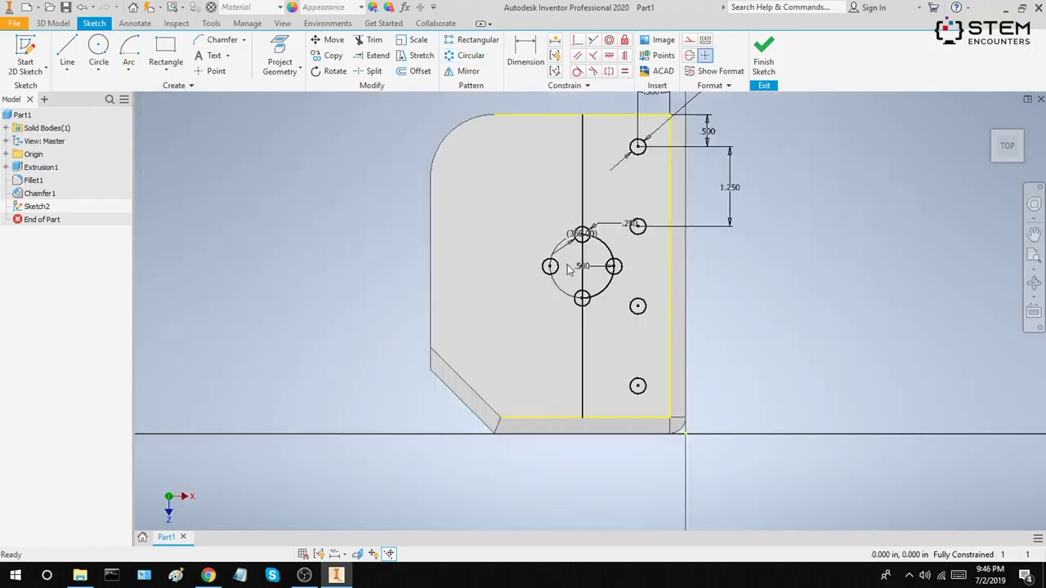
- Mirror the right-side hole circles across the vertical centre line to the left side
scroll(624, 252, up, 3)
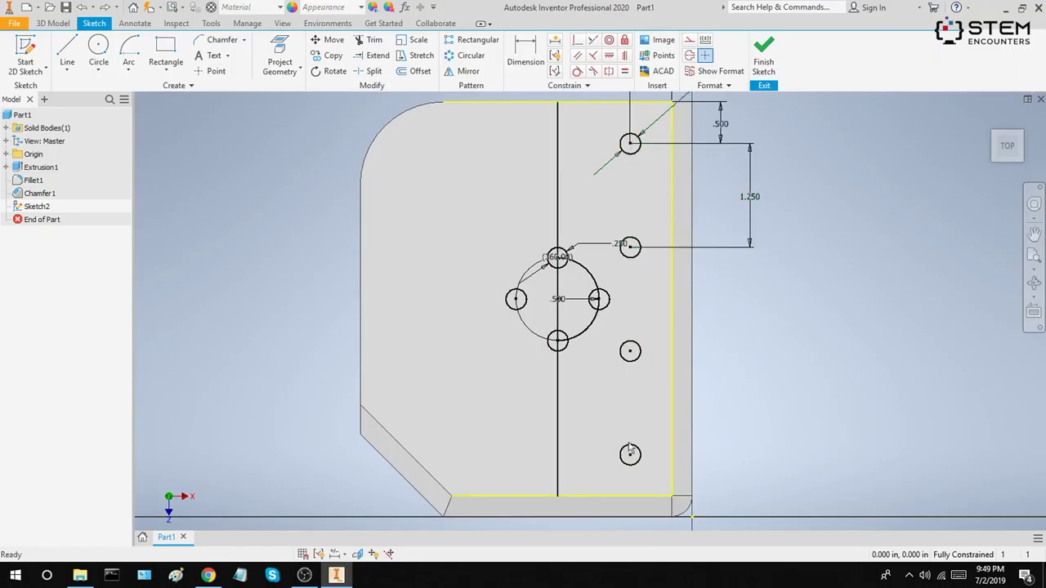
click(469, 72)
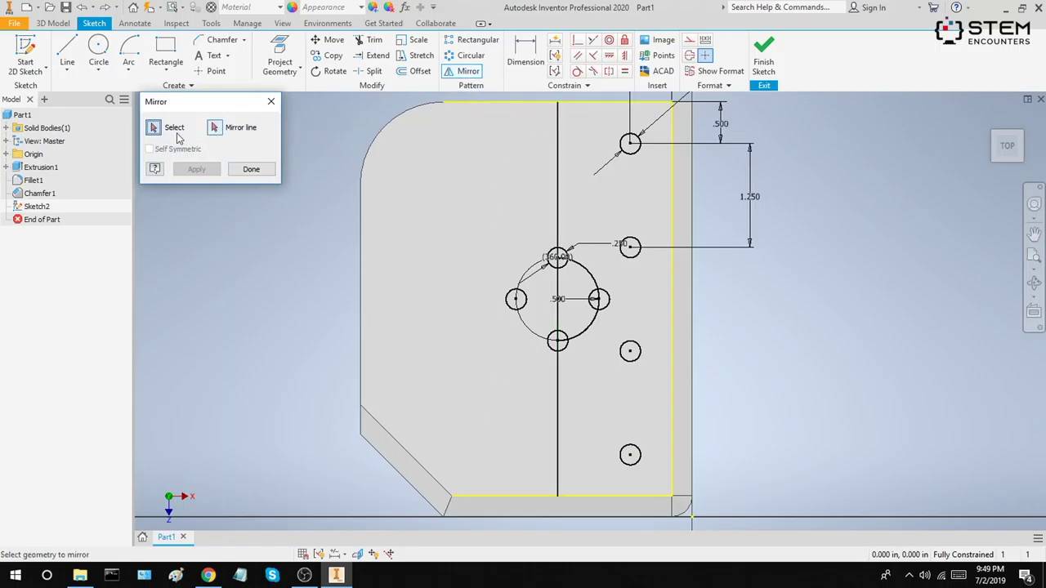
click(635, 152)
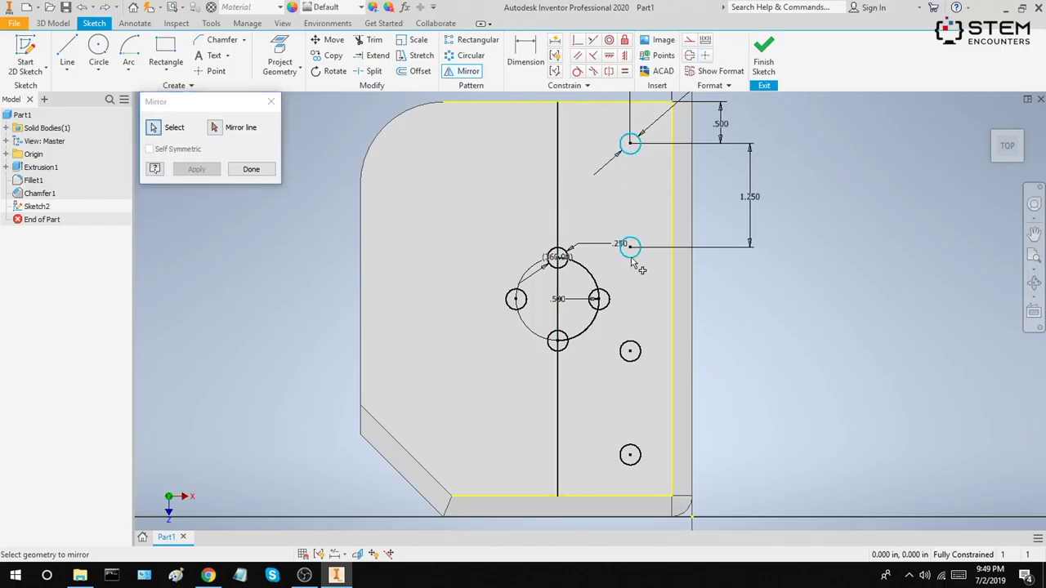
click(642, 354)
click(642, 457)
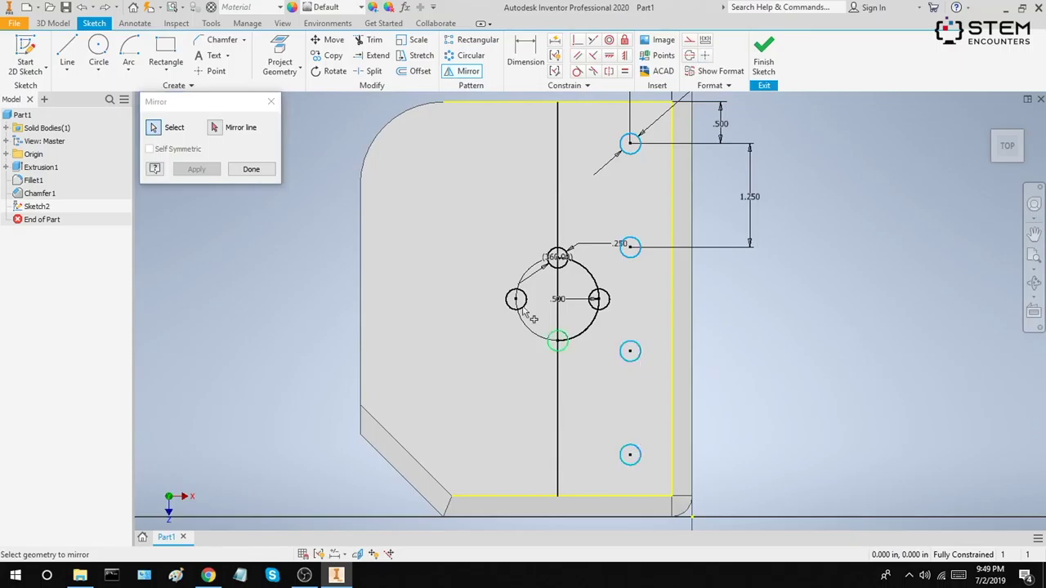
click(215, 128)
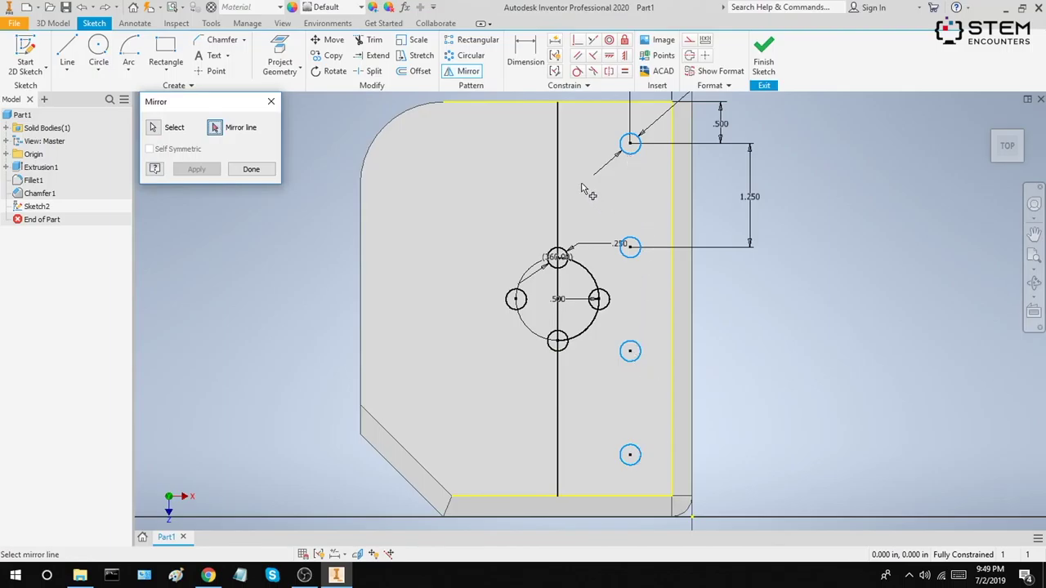
click(559, 162)
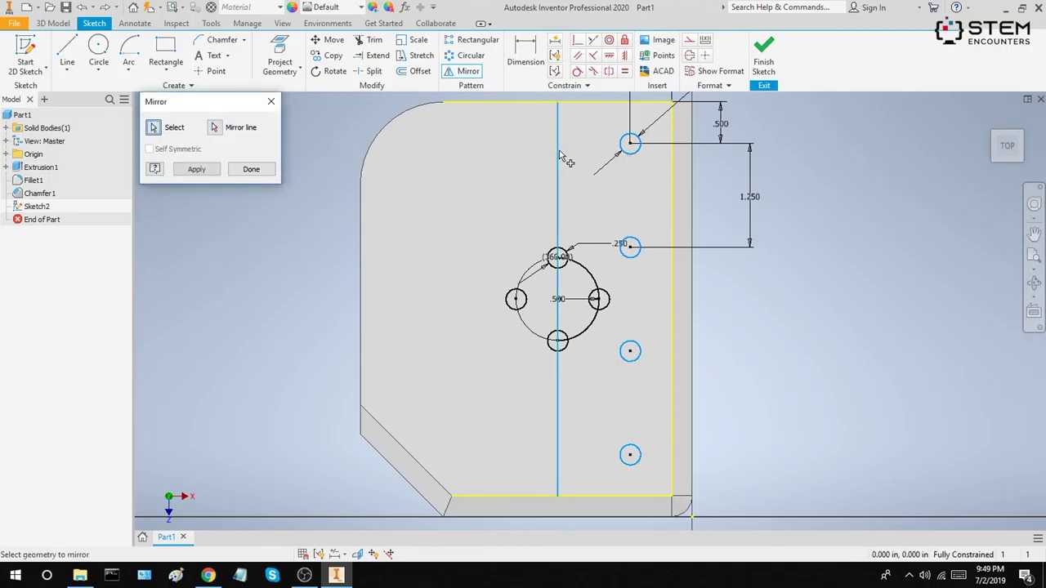
click(199, 169)
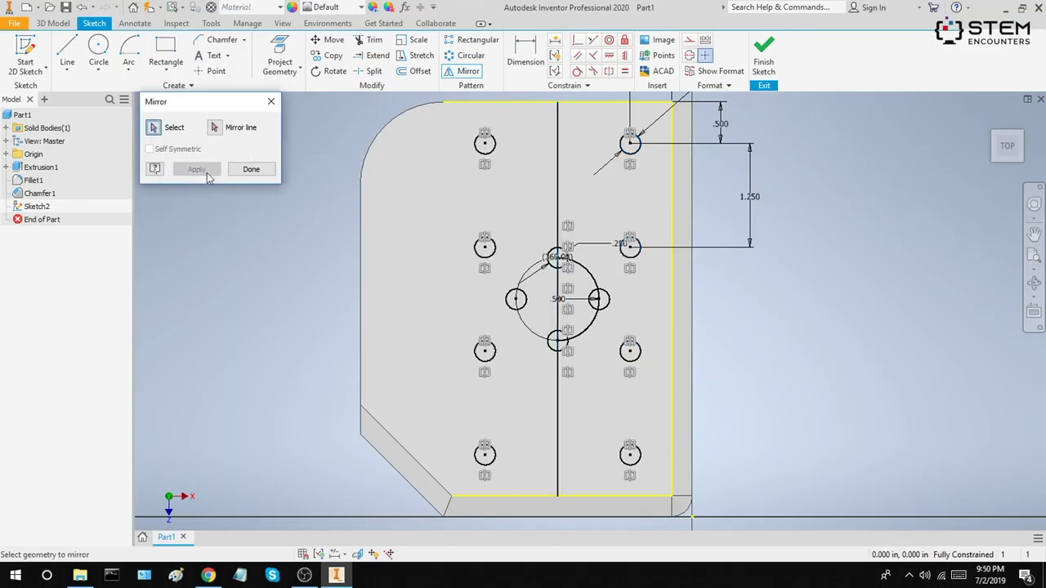
click(271, 102)
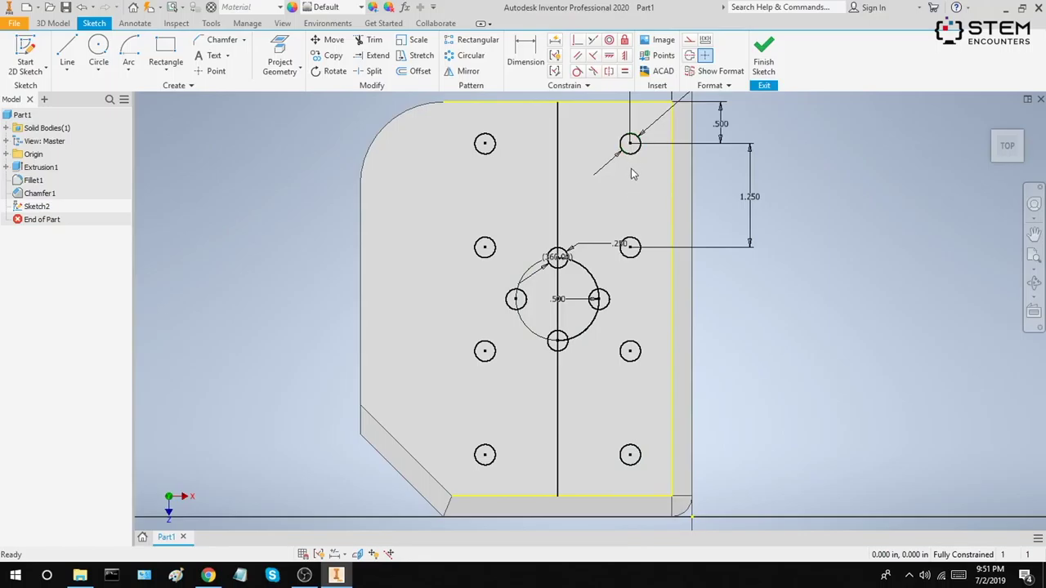
- Finish the hole sketch and begin an extrusion with the first four hole circles
click(750, 54)
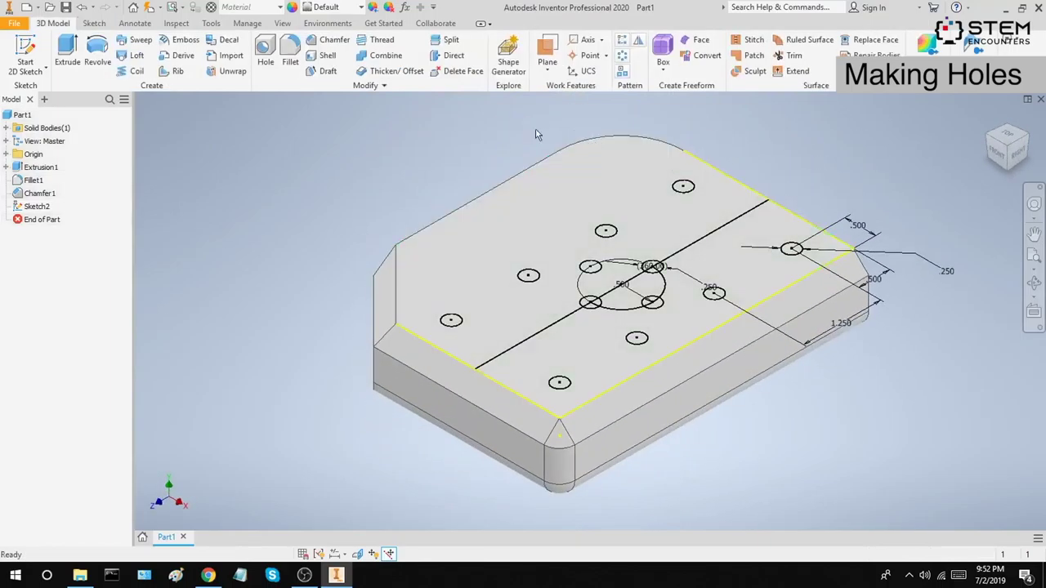
click(67, 50)
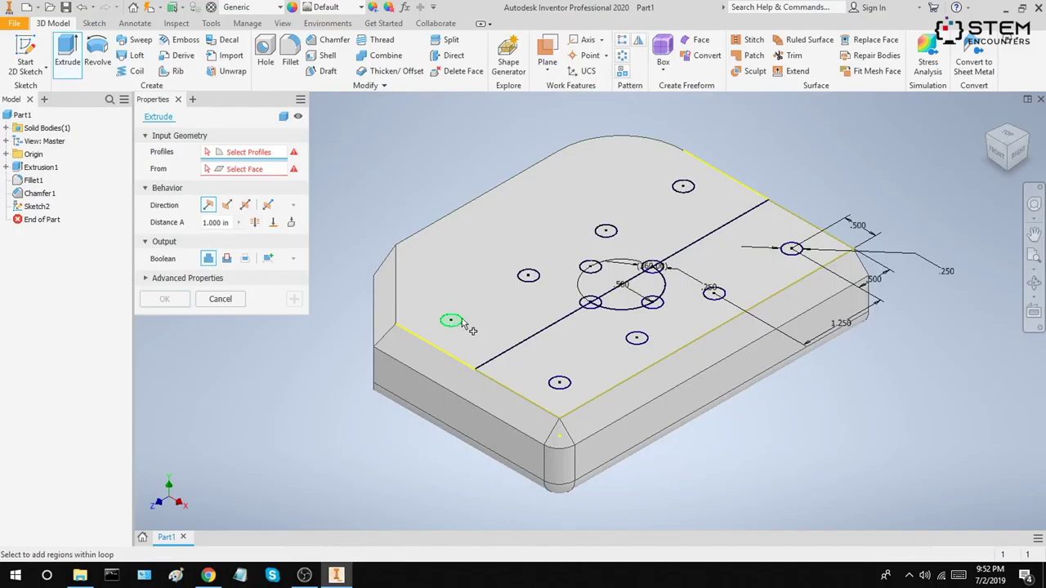
click(453, 322)
click(529, 276)
click(606, 231)
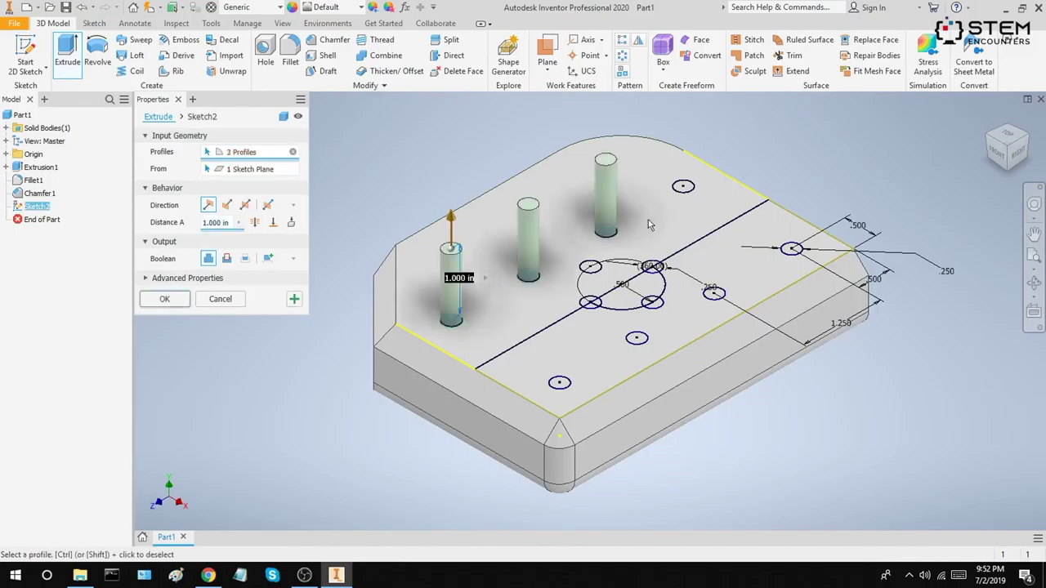
click(683, 186)
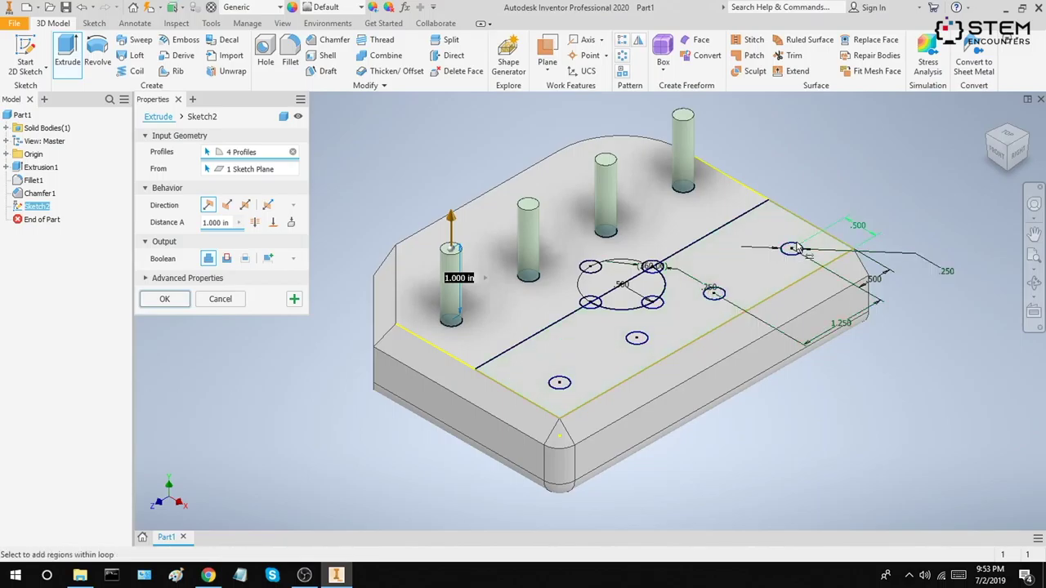
- Add more hole circles and small circles to the extrusion profiles
scroll(712, 296, down, 10)
click(565, 419)
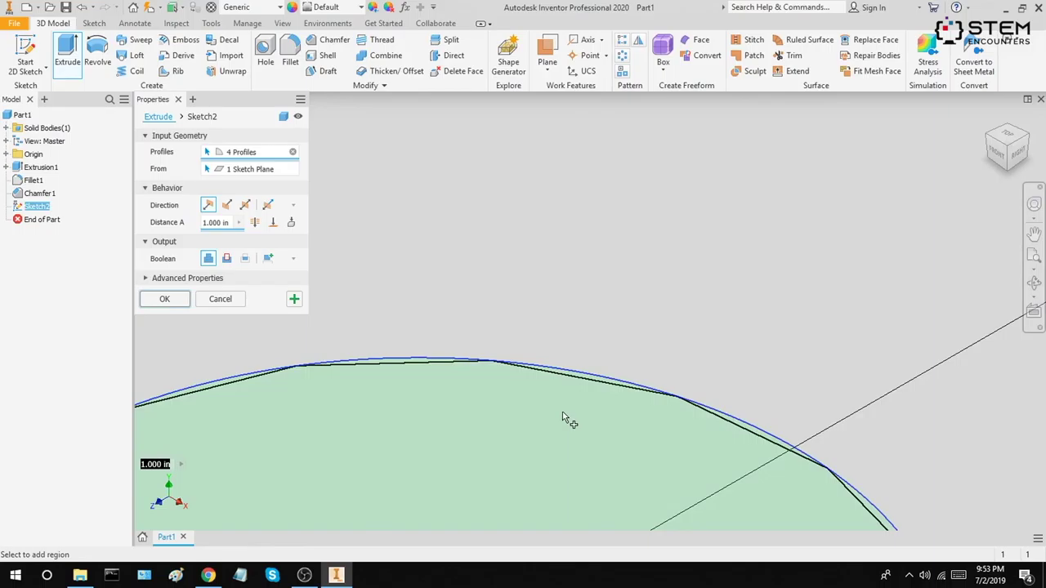
scroll(564, 419, up, 10)
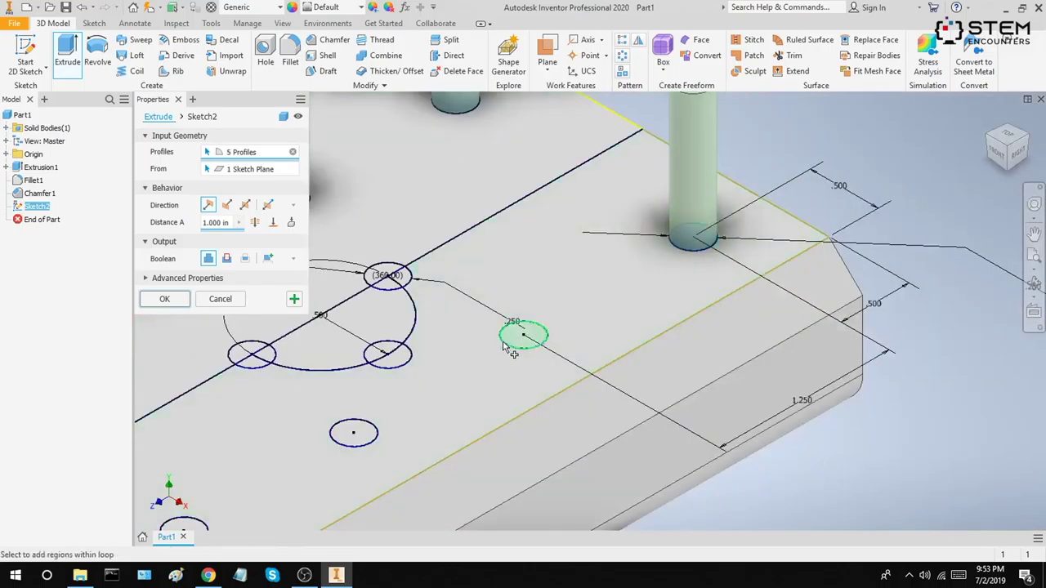
scroll(527, 331, down, 5)
click(532, 313)
scroll(532, 313, up, 7)
middle_drag(532, 313, 600, 290)
scroll(545, 298, down, 5)
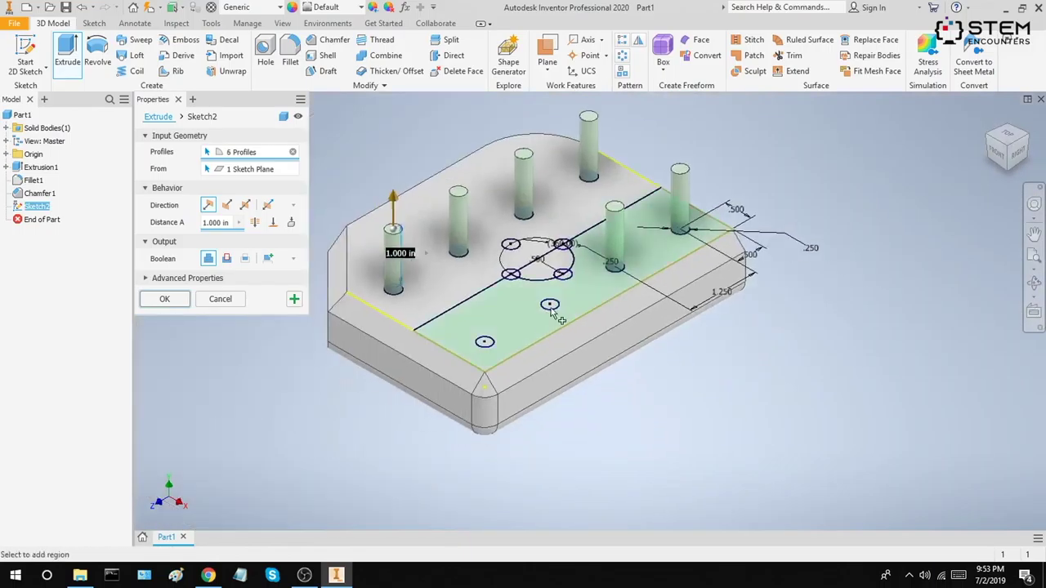
click(544, 298)
click(277, 457)
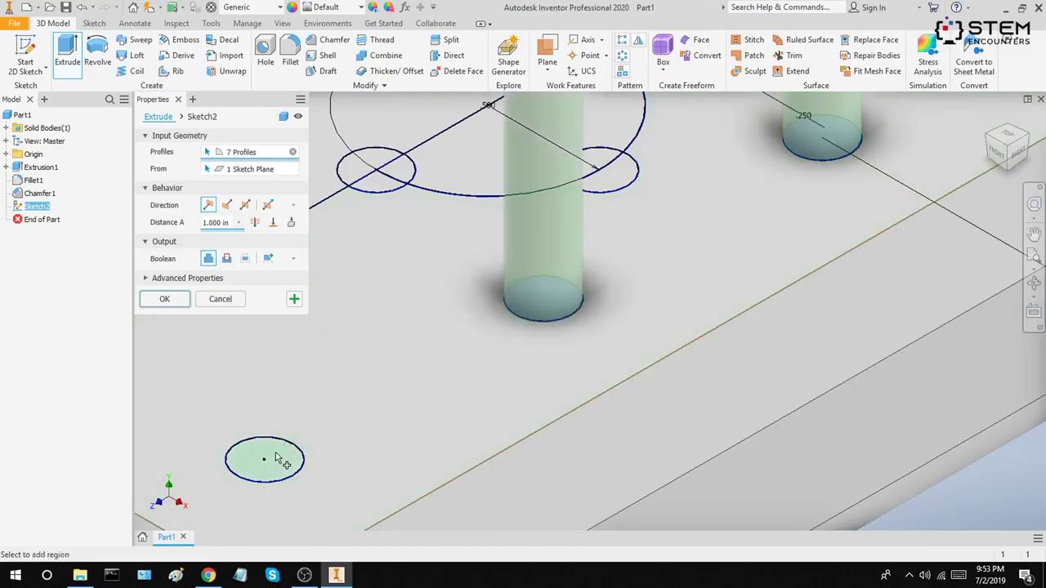
scroll(402, 364, up, 8)
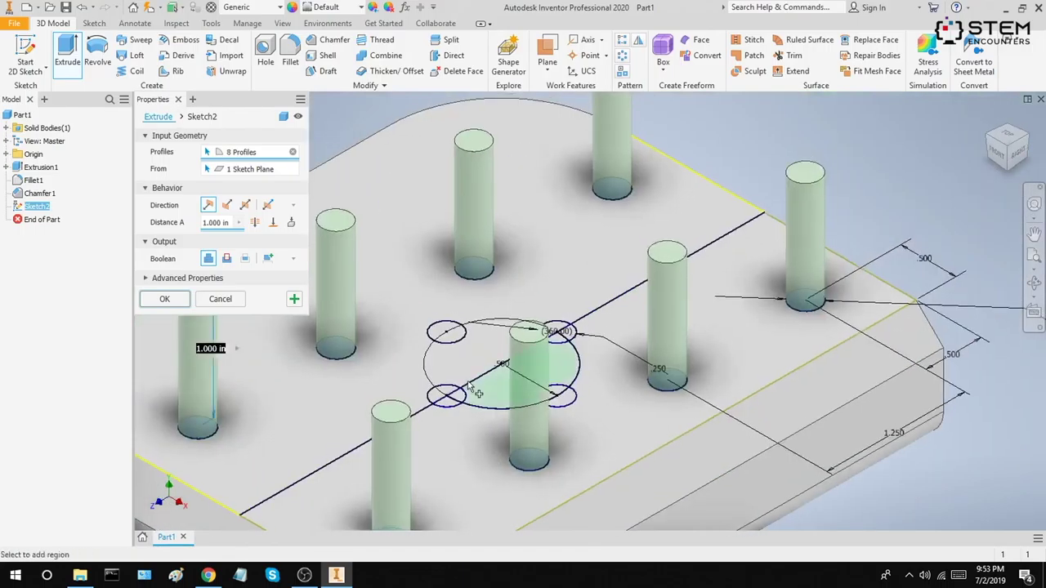
- Add the left ring circles and their split regions to the extrusion
click(448, 333)
click(443, 397)
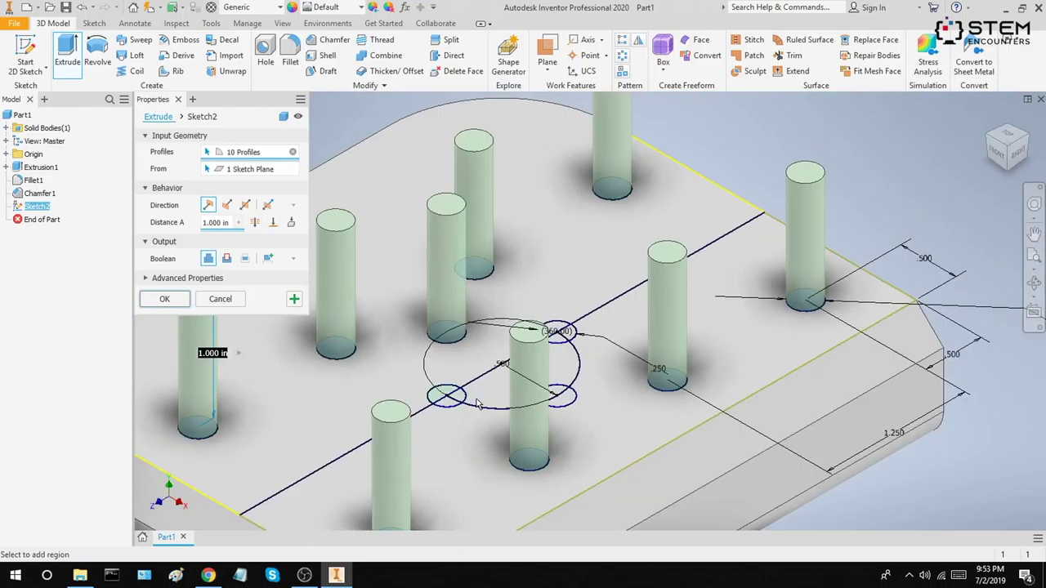
click(457, 409)
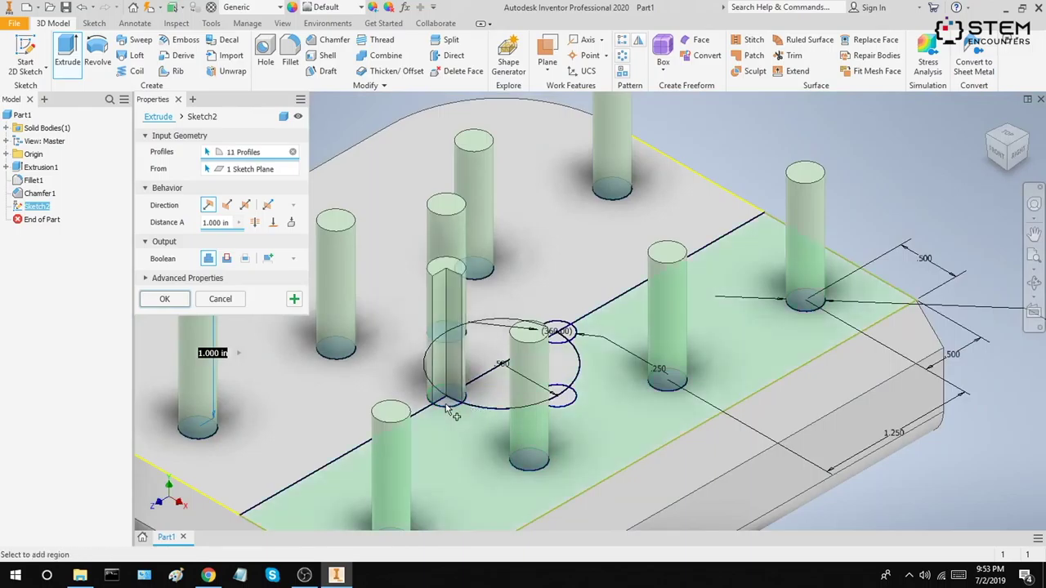
click(558, 418)
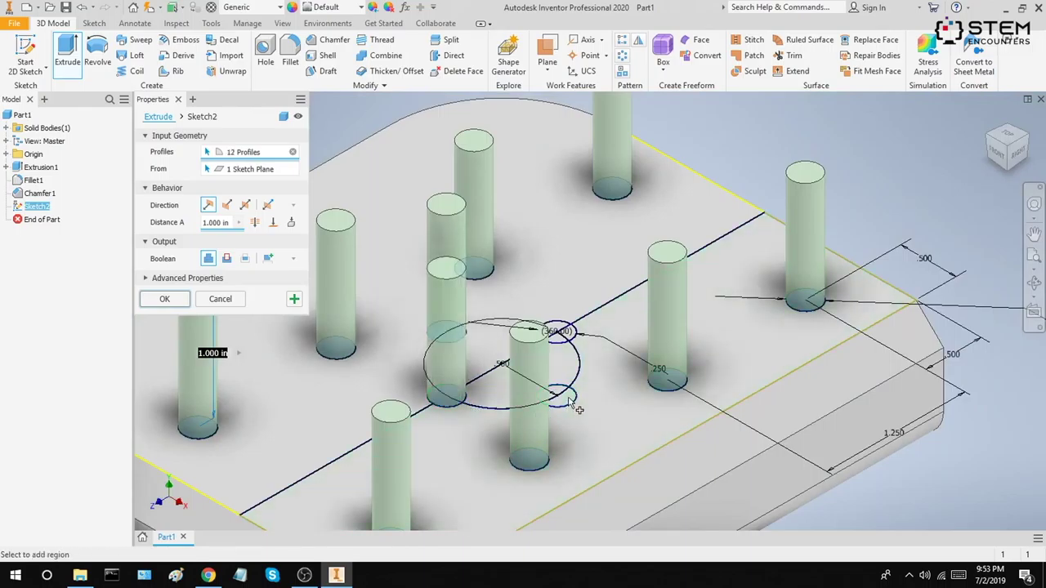
click(562, 399)
shift+middle_drag(587, 389, 564, 441)
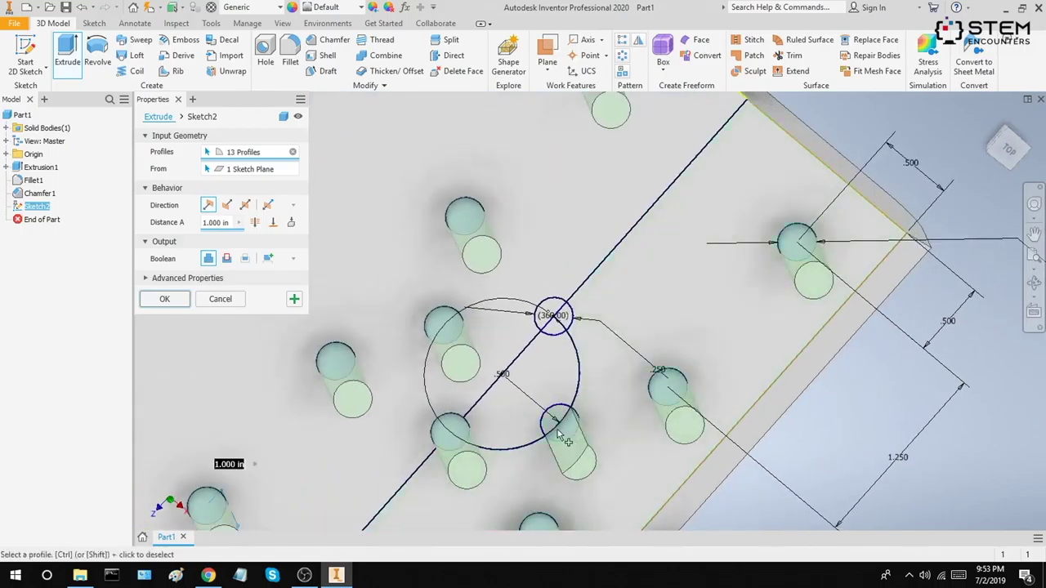
scroll(564, 441, down, 5)
scroll(572, 245, up, 5)
- Add the regions around the 360.00 circle, completing 17 profiles previewed at 1.000 in
click(576, 258)
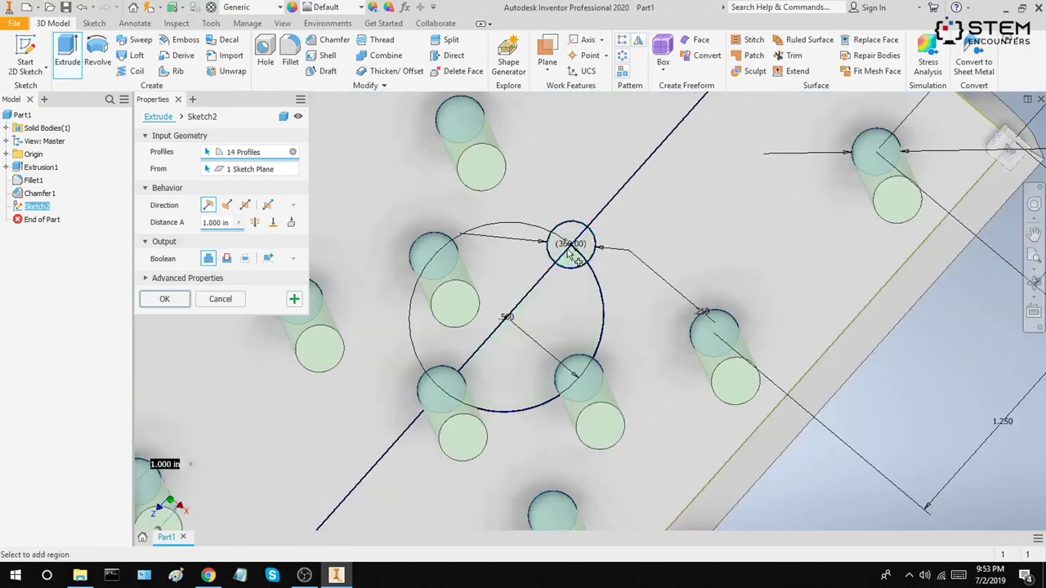
click(572, 249)
shift+middle_drag(605, 253, 594, 245)
scroll(595, 249, down, 3)
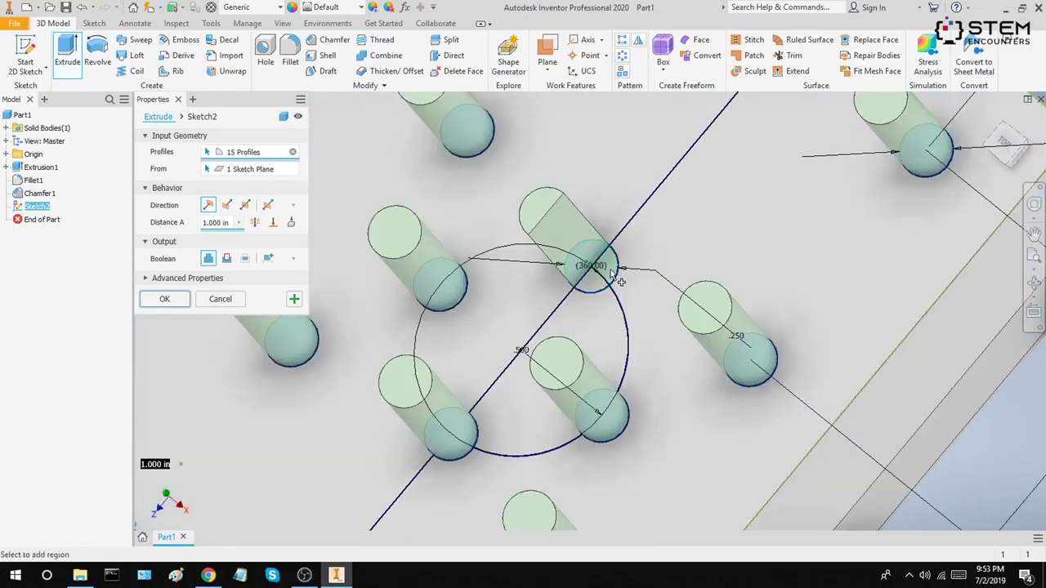
click(601, 274)
click(650, 304)
scroll(646, 303, up, 5)
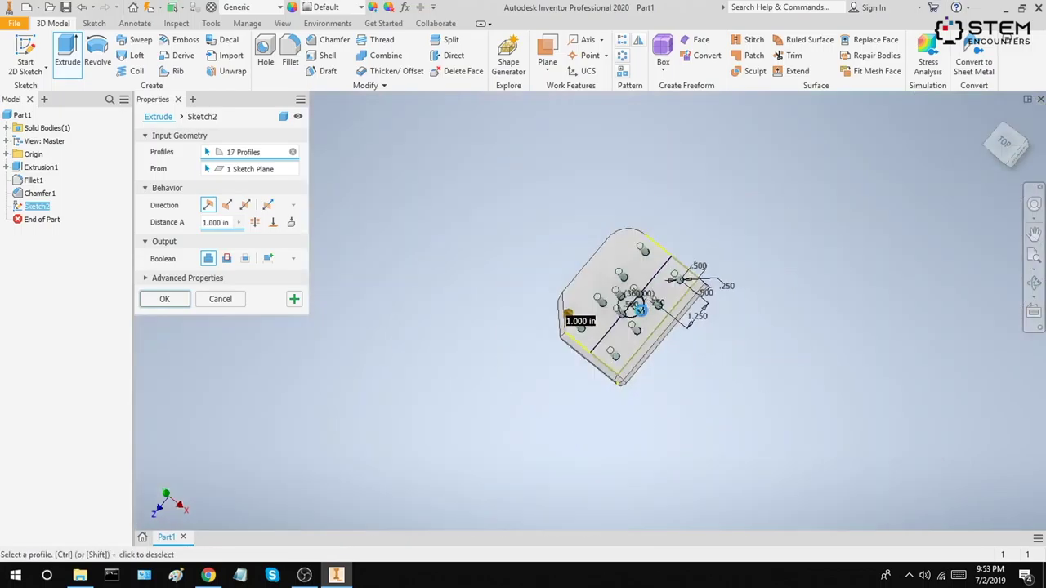
shift+middle_drag(640, 309, 644, 288)
scroll(644, 286, down, 2)
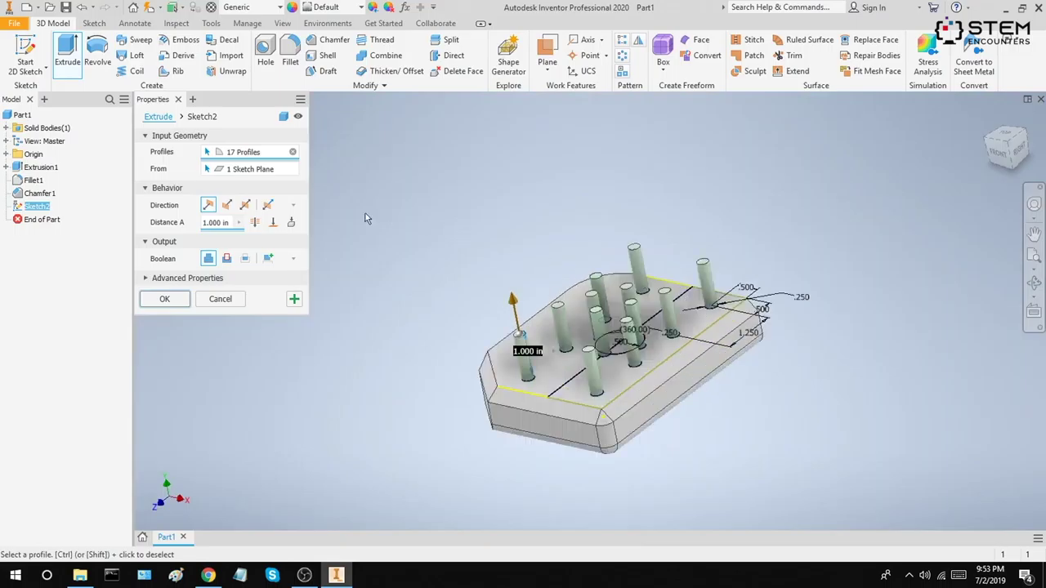
- Reverse the extrusion into a 1 in cut, making the circles holes, and return to the home view
click(227, 205)
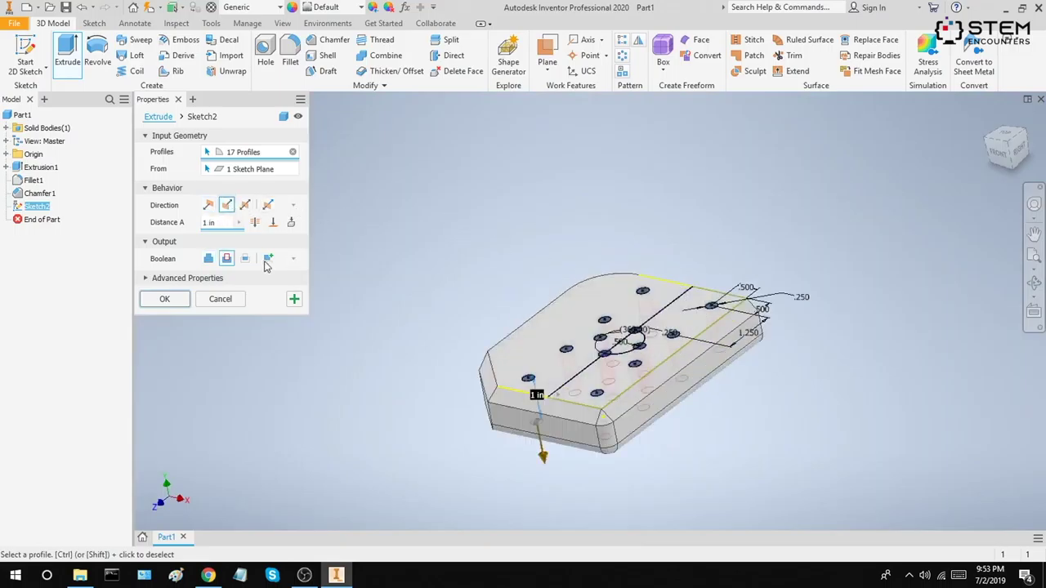
click(164, 299)
shift+middle_drag(638, 188, 654, 270)
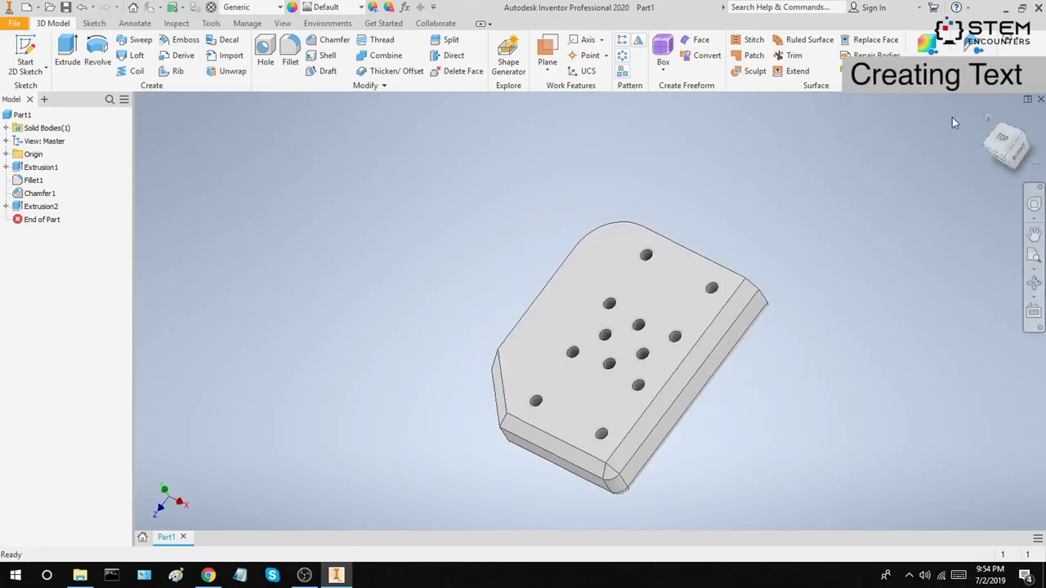
click(987, 121)
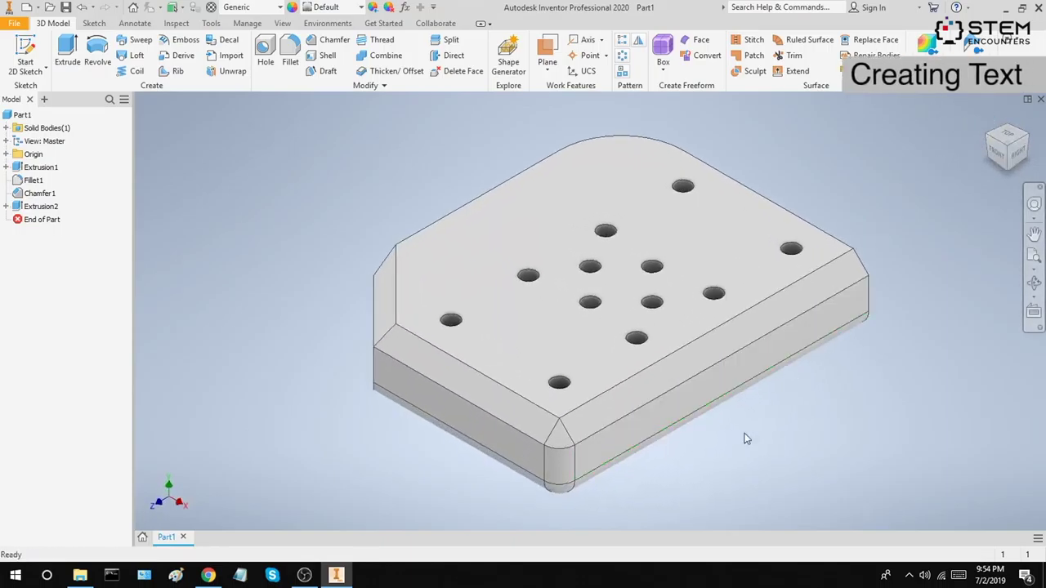
- Create Sketch3 on the plate's long side face and place a text box on it
right_click(619, 444)
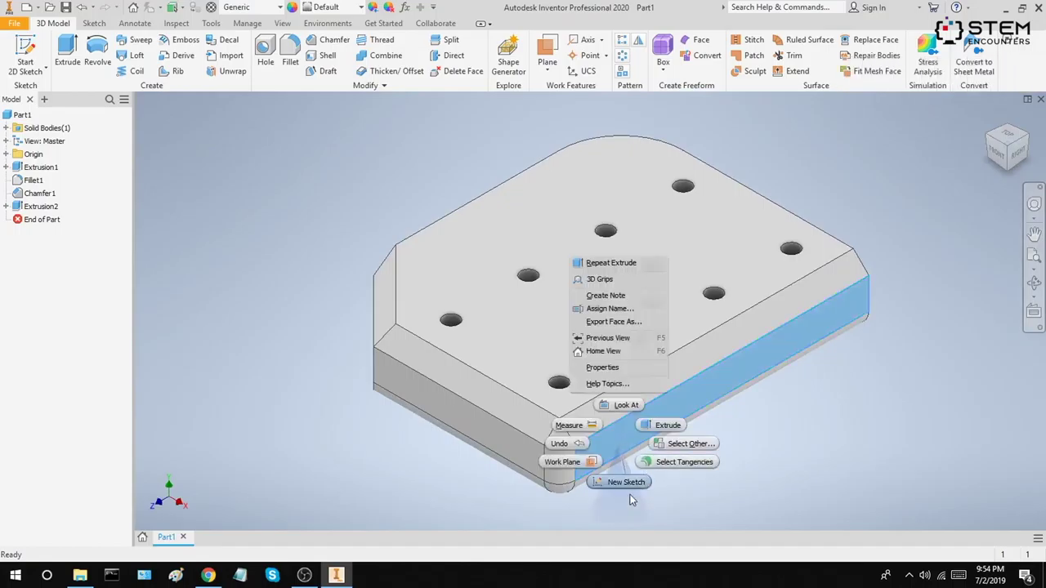
click(626, 482)
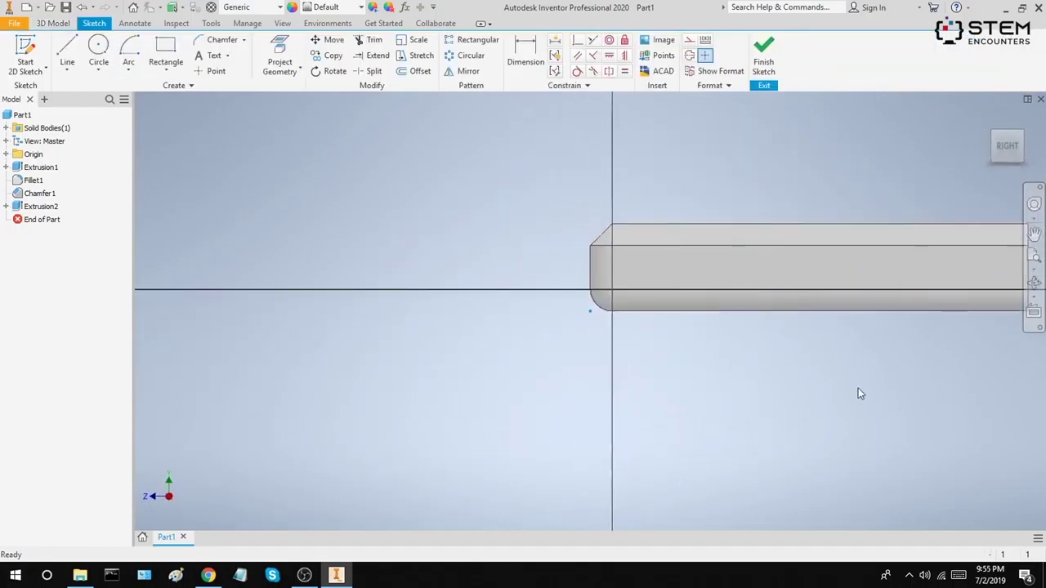
middle_drag(808, 376, 575, 378)
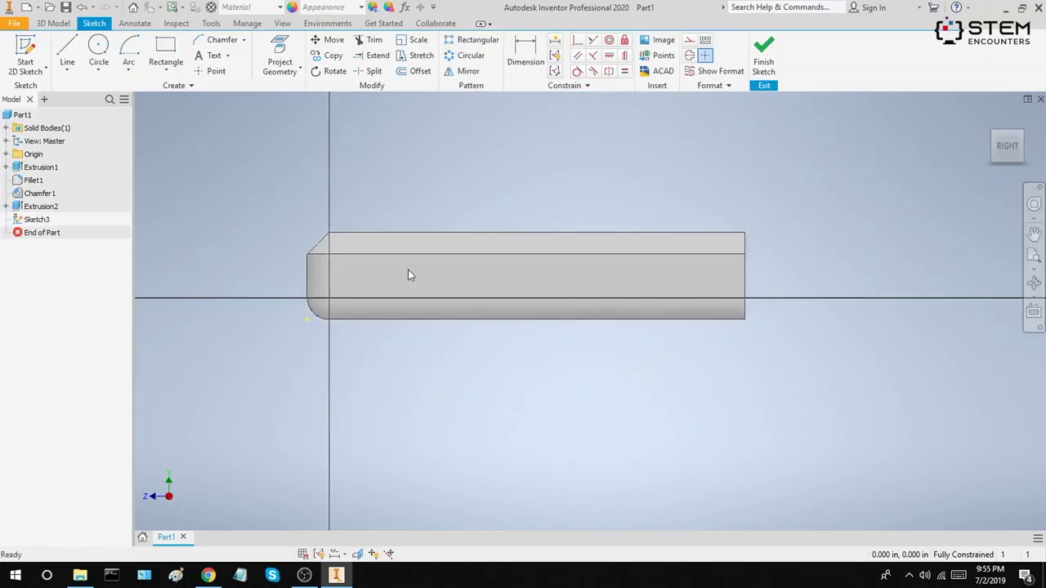
click(210, 57)
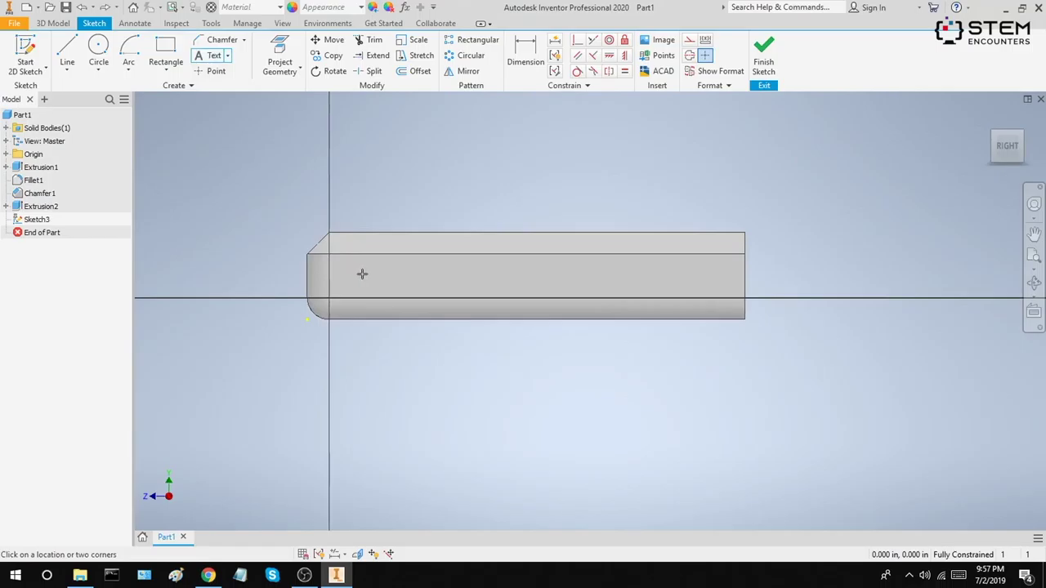
click(362, 274)
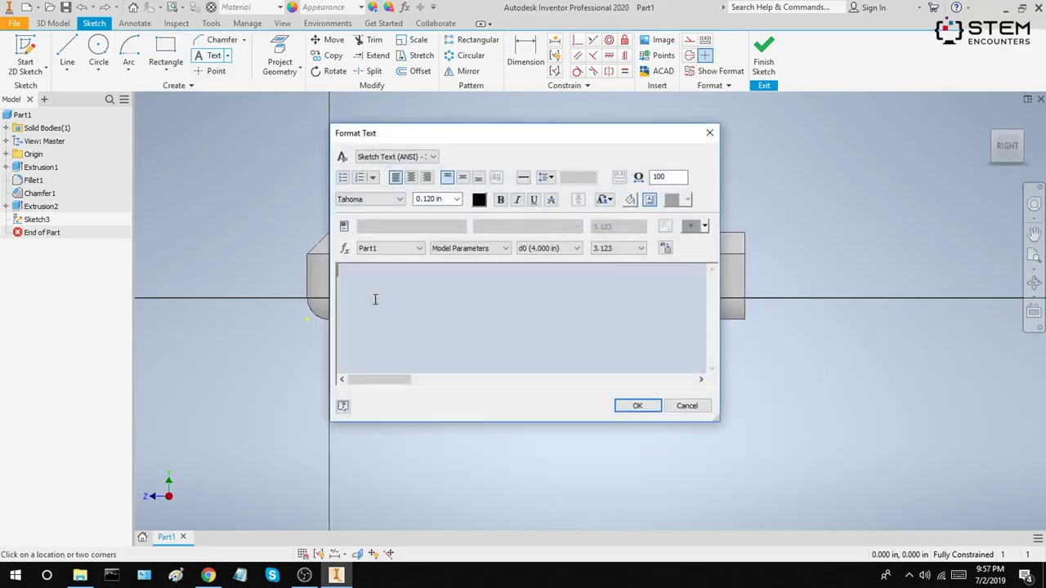
- Centre the name text horizontally and vertically and make it bold italic
triple_click(450, 276)
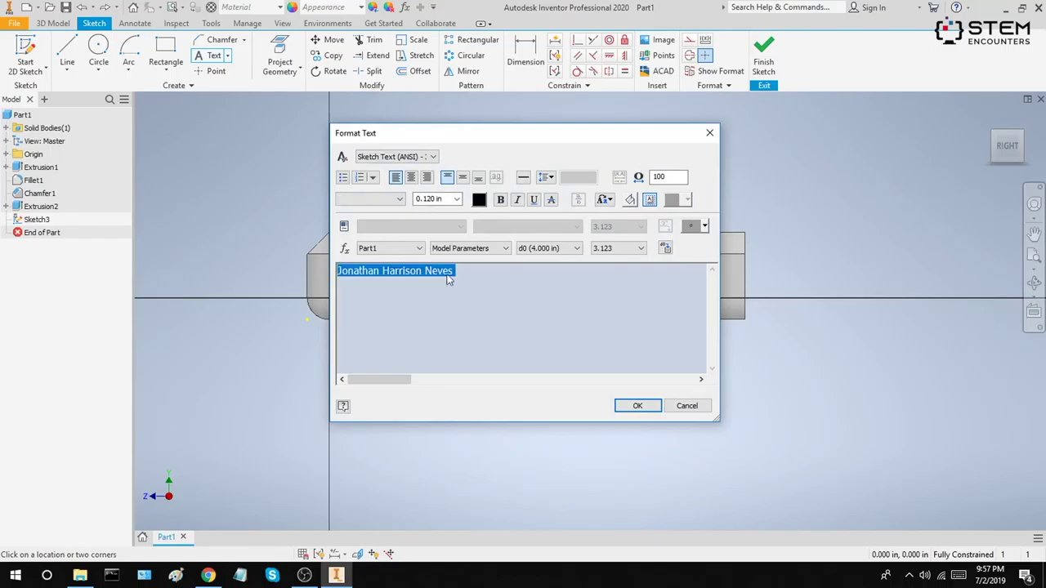
click(411, 176)
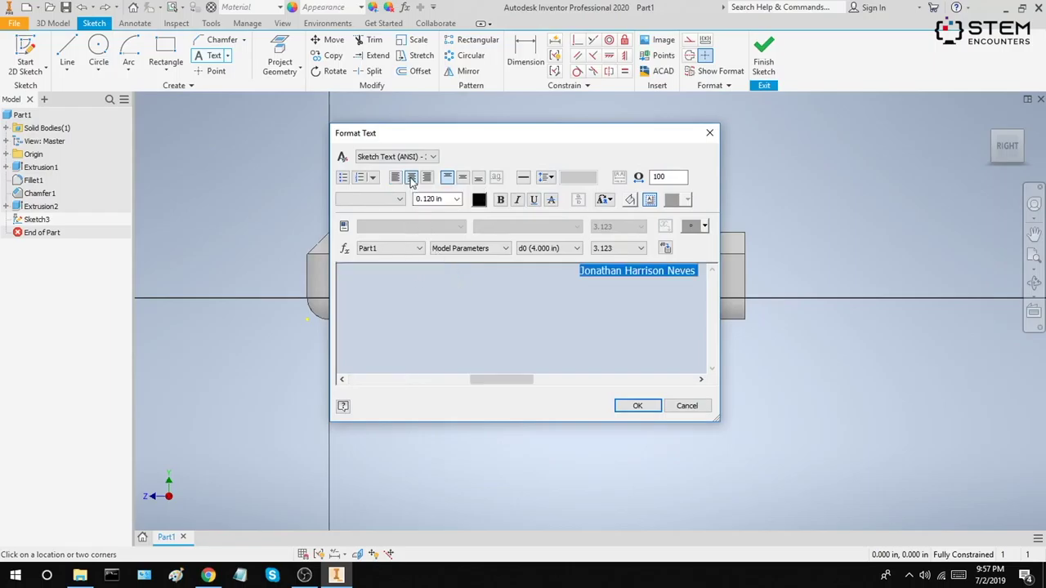
click(462, 178)
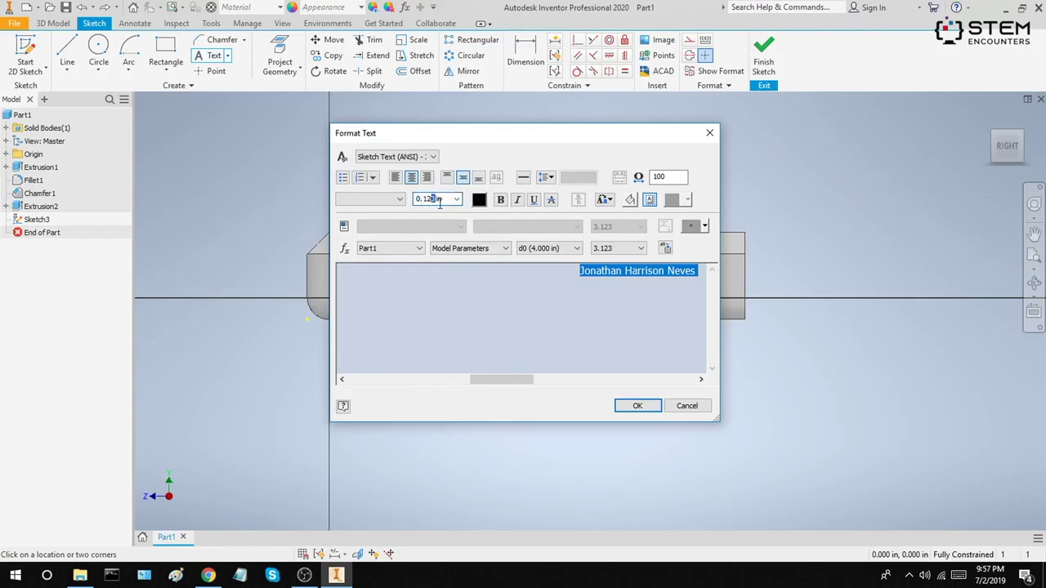
text(5)
click(501, 201)
click(517, 201)
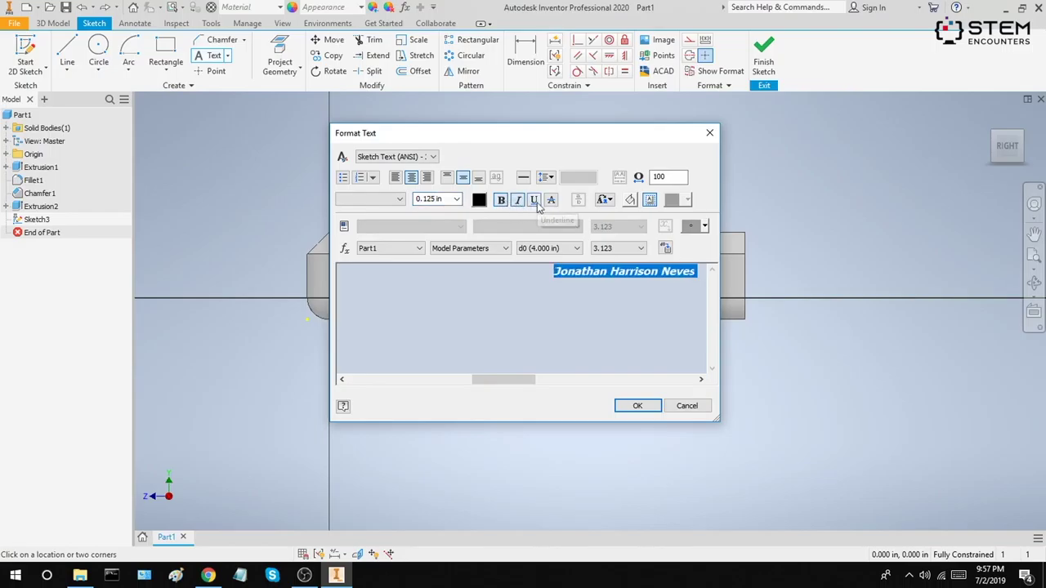
click(534, 200)
click(534, 201)
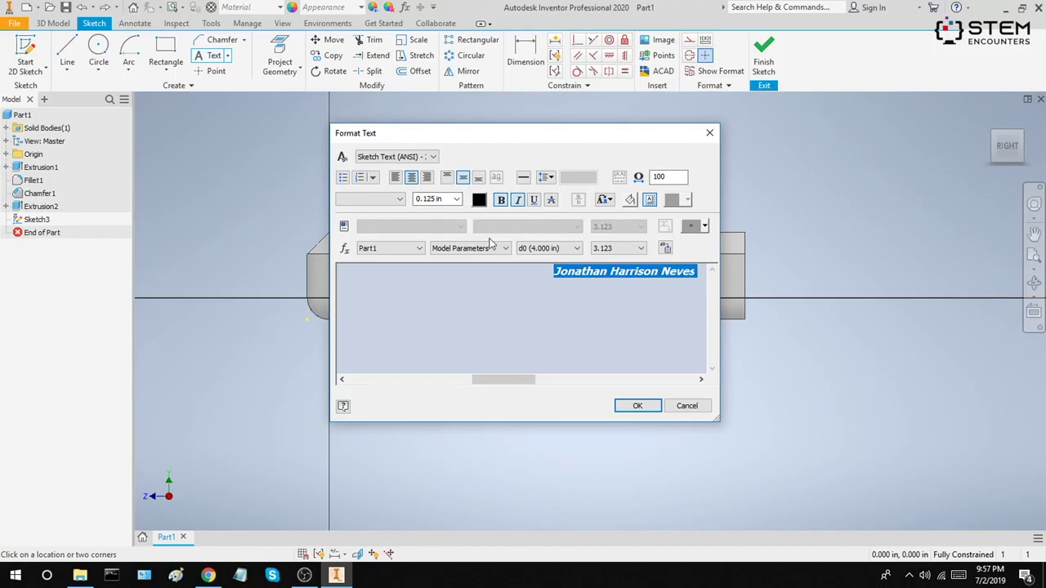
- Set the name's font to Comic Sans MS and place the text
click(399, 201)
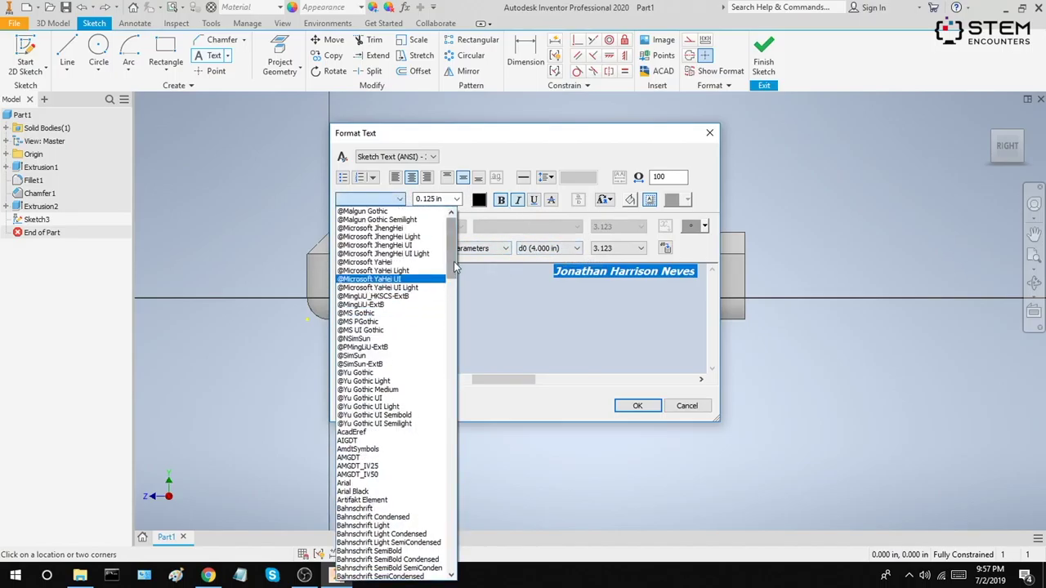
scroll(452, 270, down, 11)
click(397, 398)
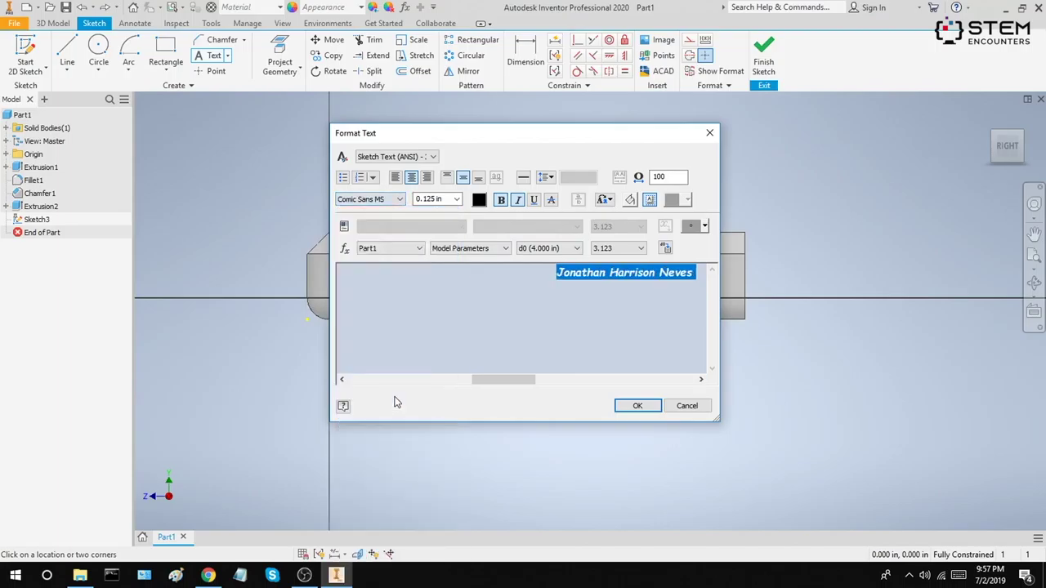
click(637, 406)
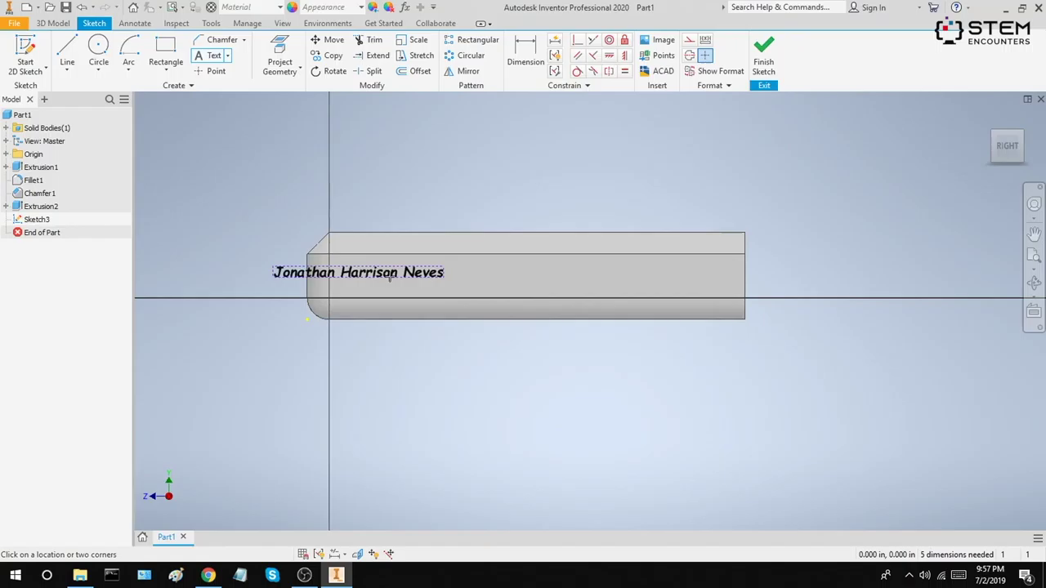
- Drag the name text into the centre of the plate's side face
key(Escape)
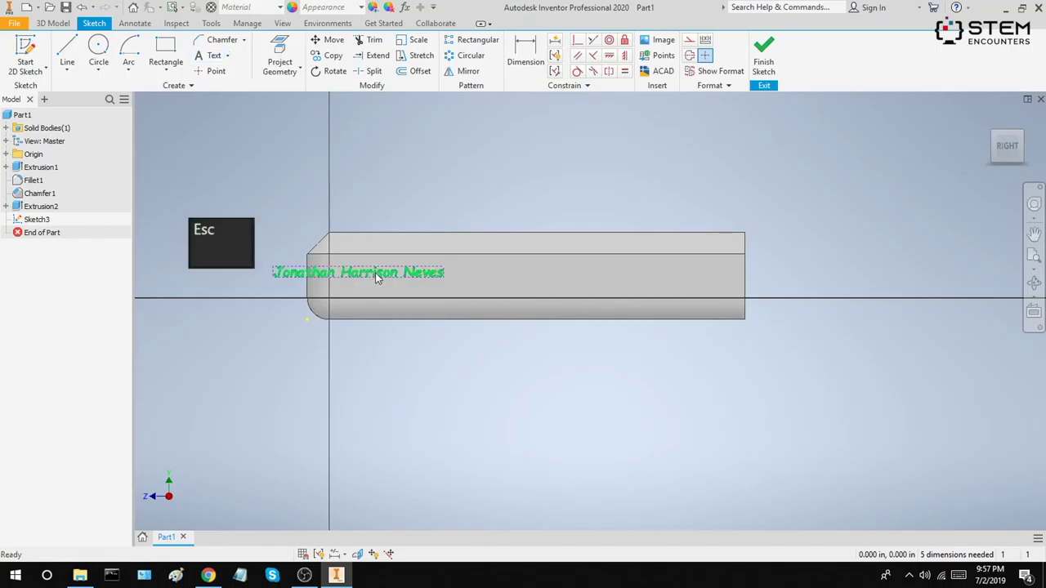
mouse_move(378, 277)
mouse_down()
mouse_move(550, 289)
mouse_move(542, 283)
mouse_up()
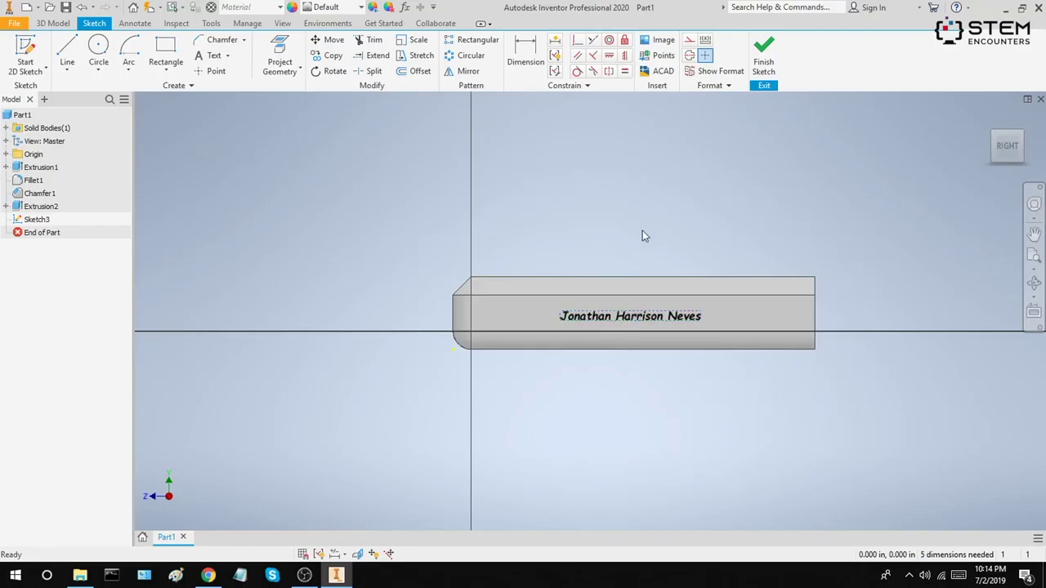
click(526, 53)
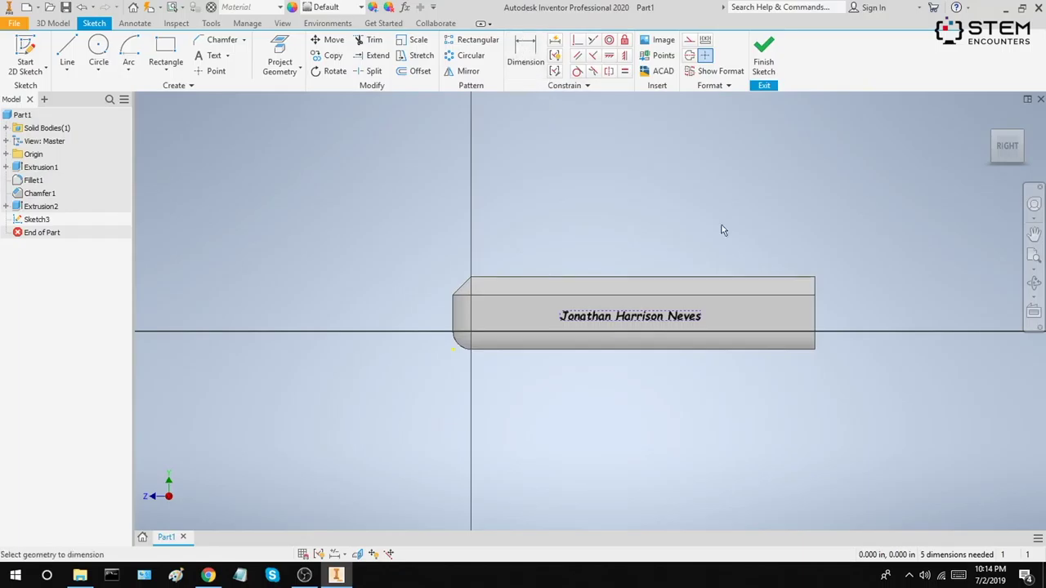
- Add driven reference dimensions of 5.000 for the part's width and 1.000 for its height
click(815, 318)
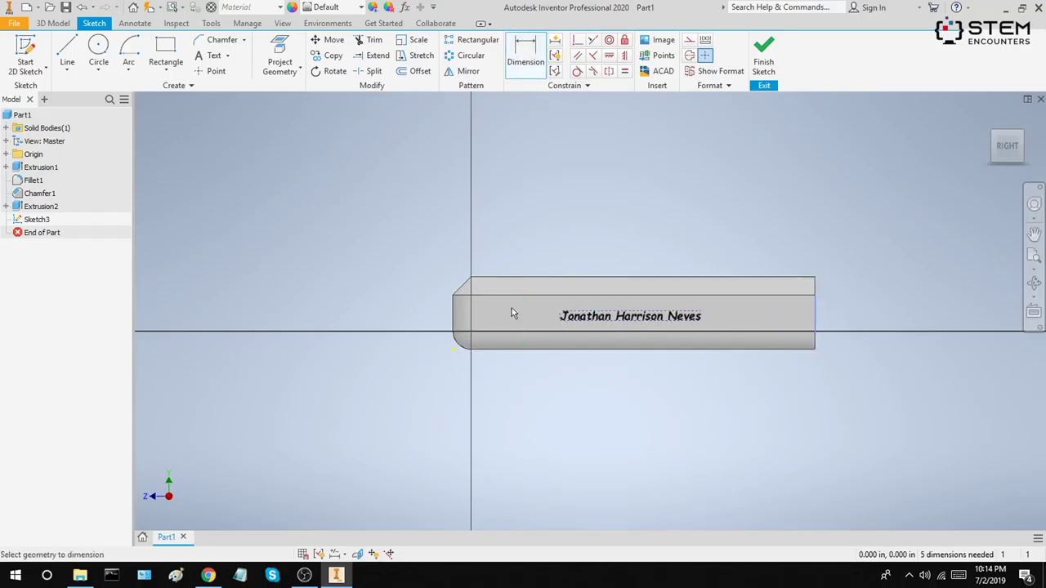
click(471, 298)
click(626, 215)
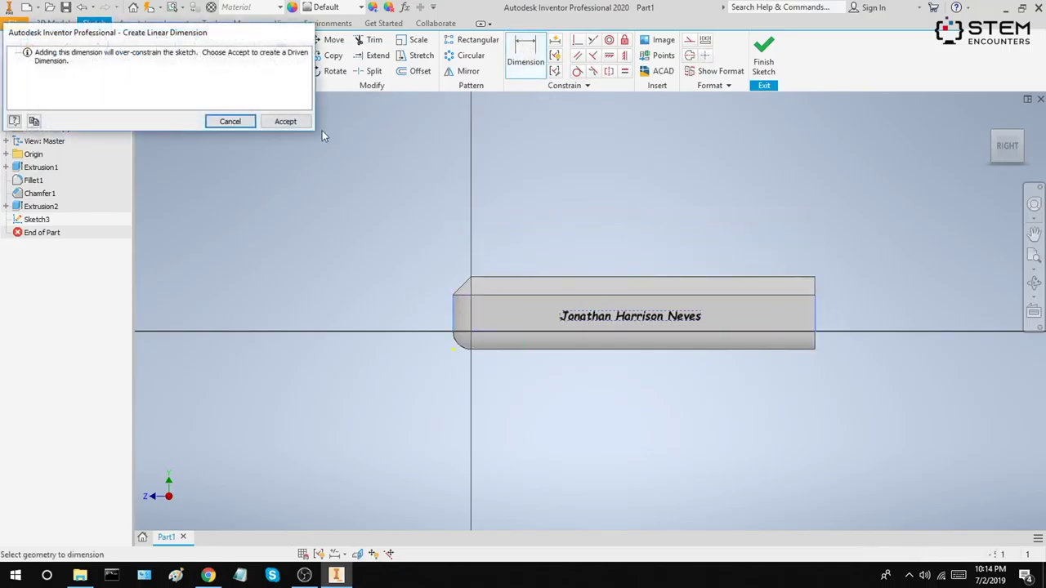
click(286, 122)
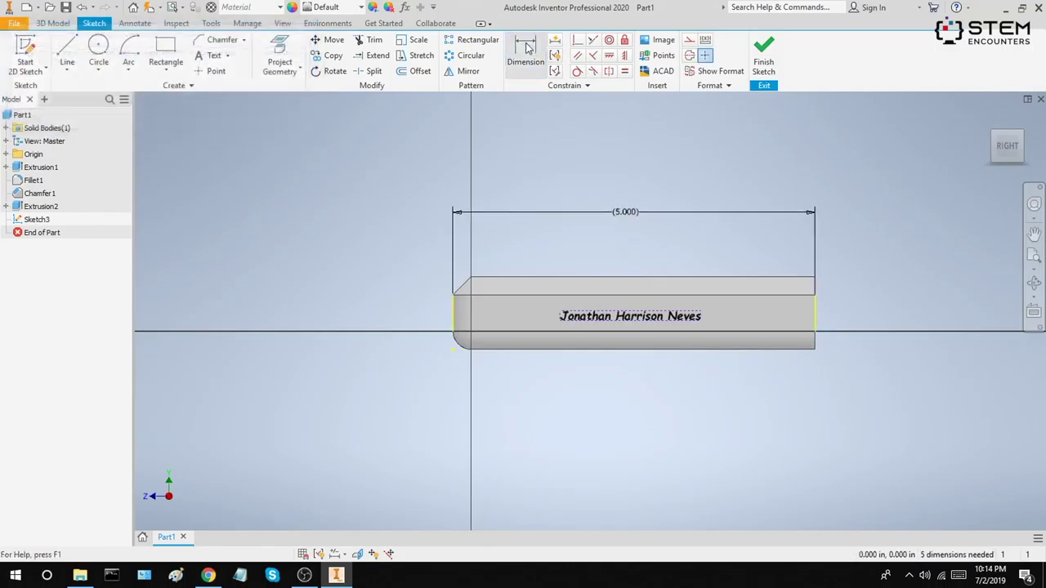
click(753, 278)
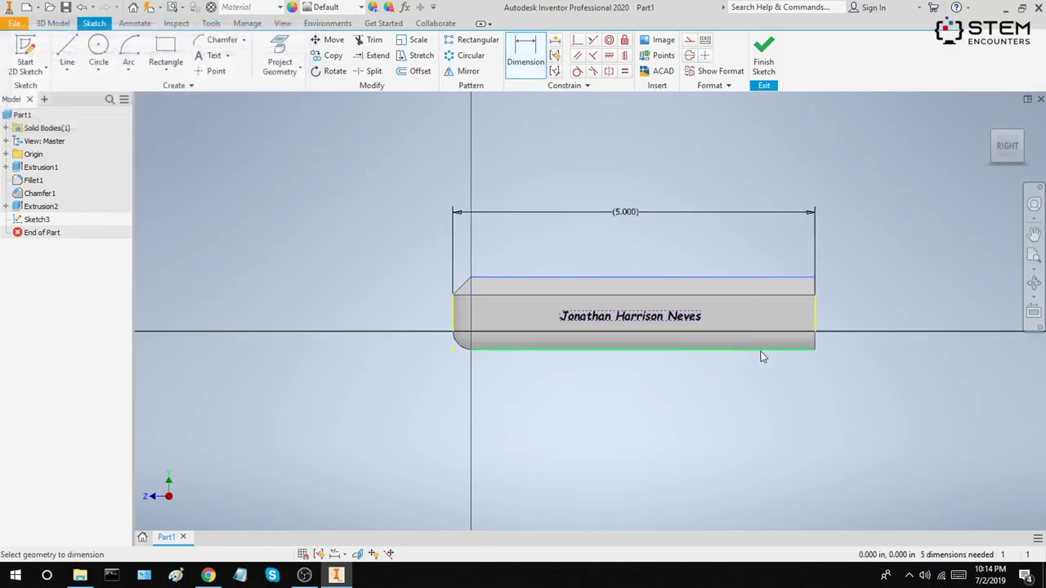
click(876, 311)
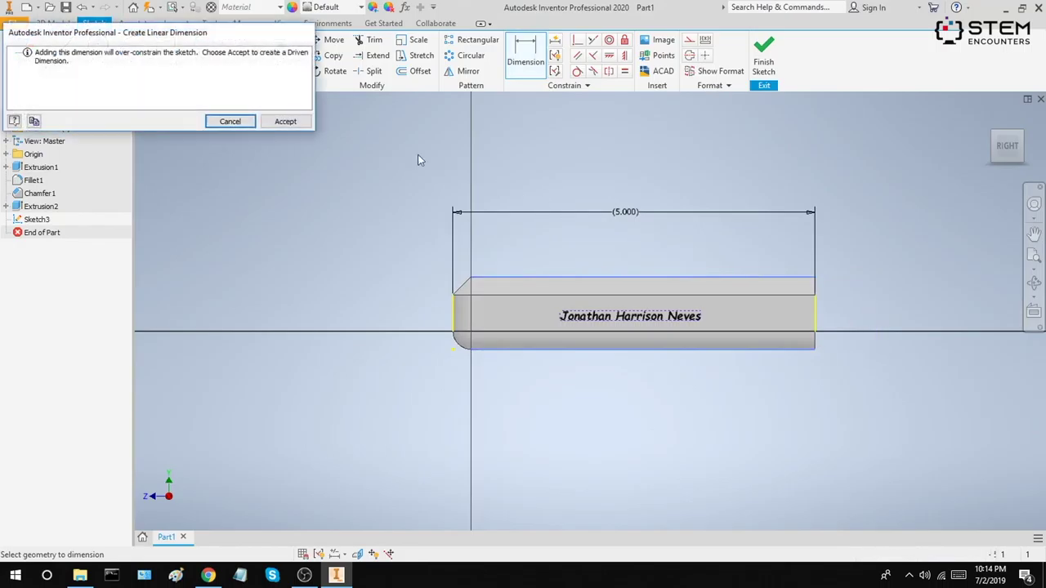
click(286, 121)
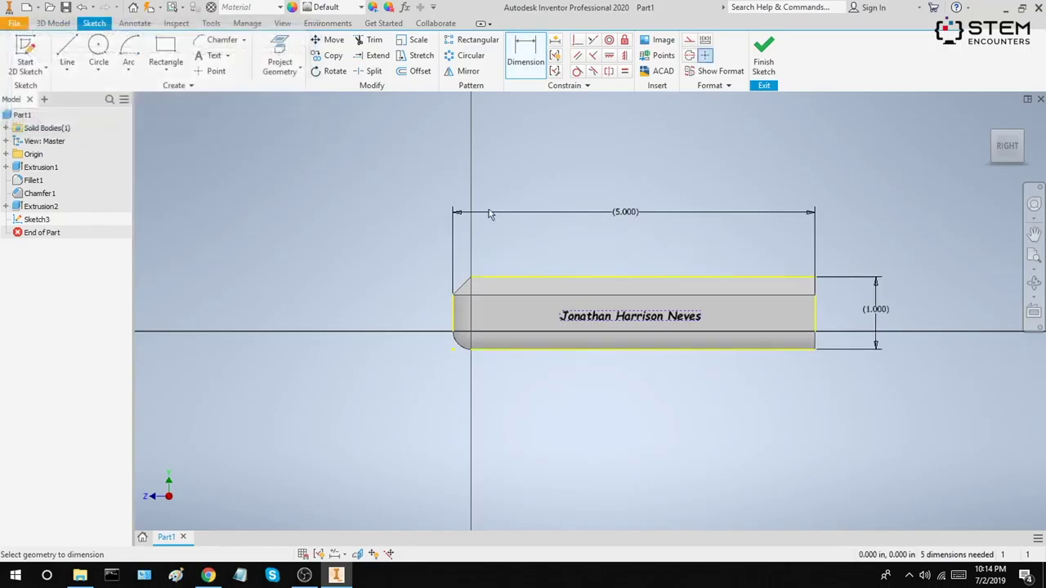
- Dimension the name text 2.000 in wide with a 0.25 in vertical offset
click(662, 315)
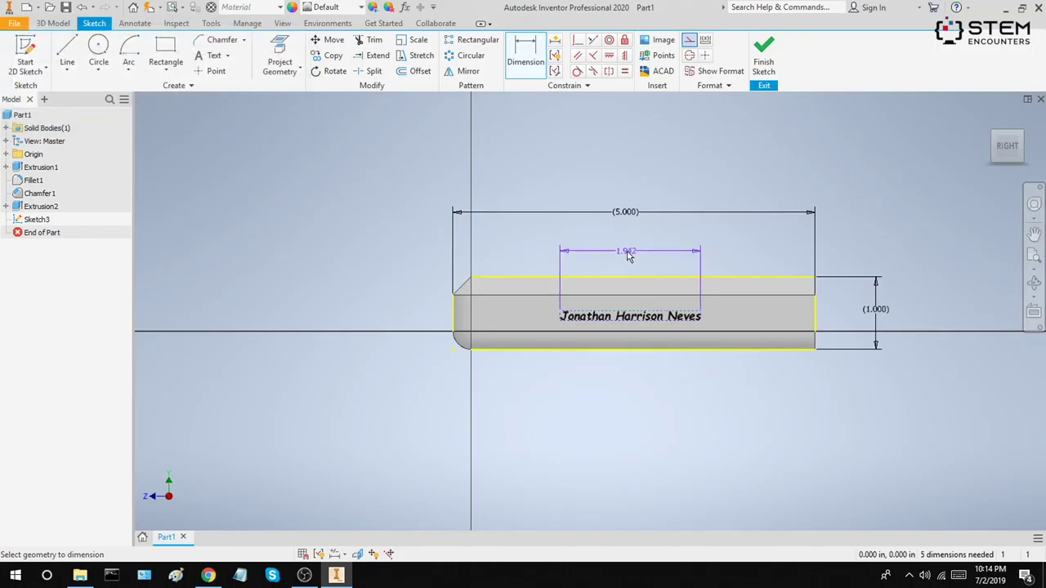
click(628, 256)
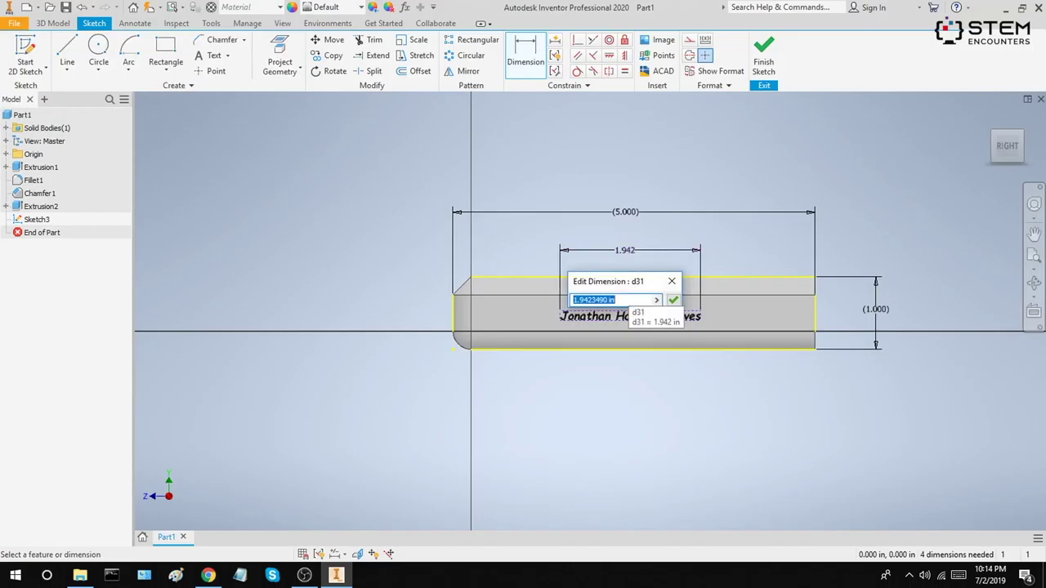
text(2)
key(Return)
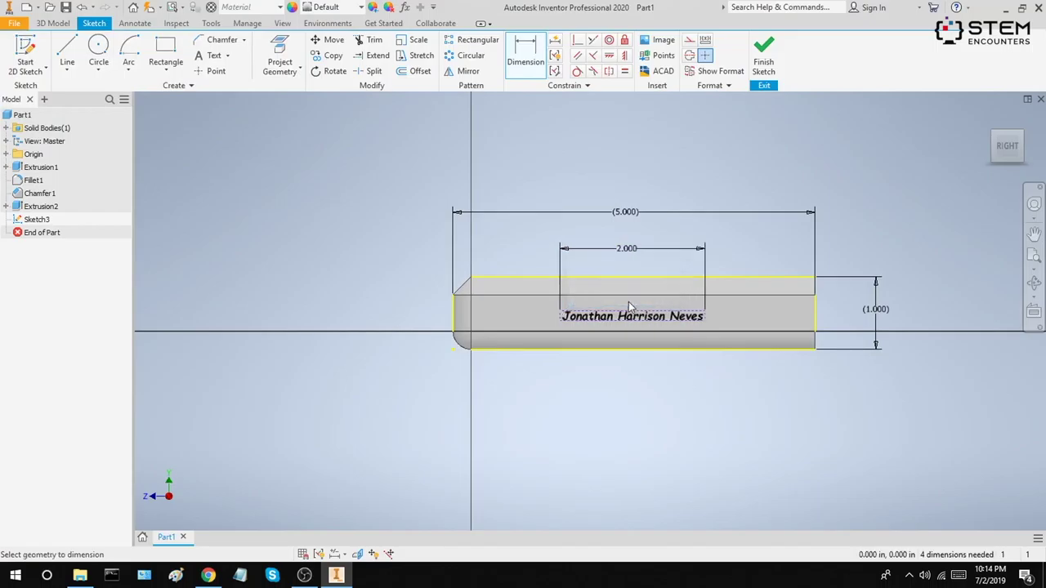
click(705, 319)
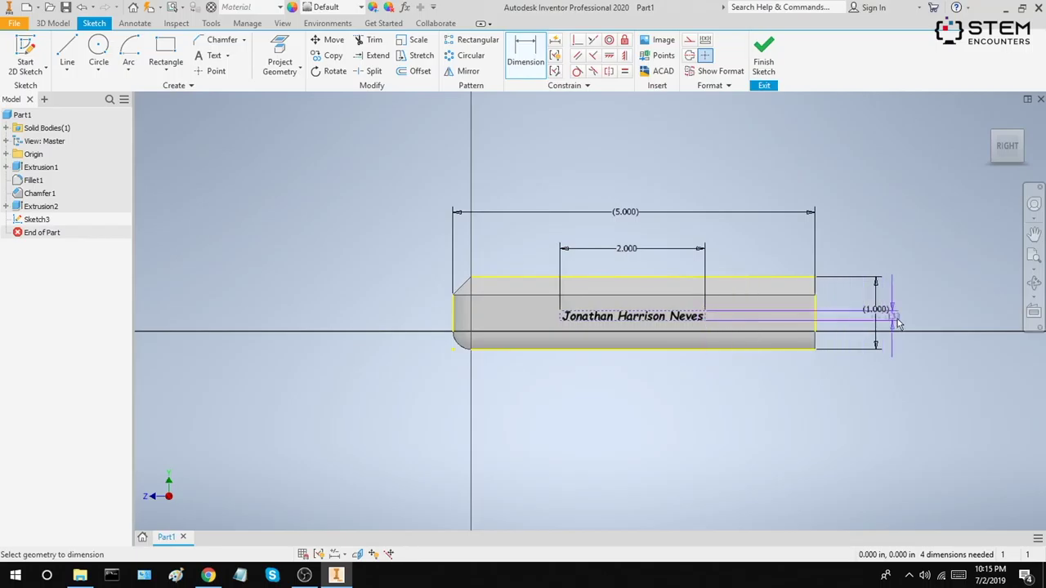
click(912, 321)
text(0.25)
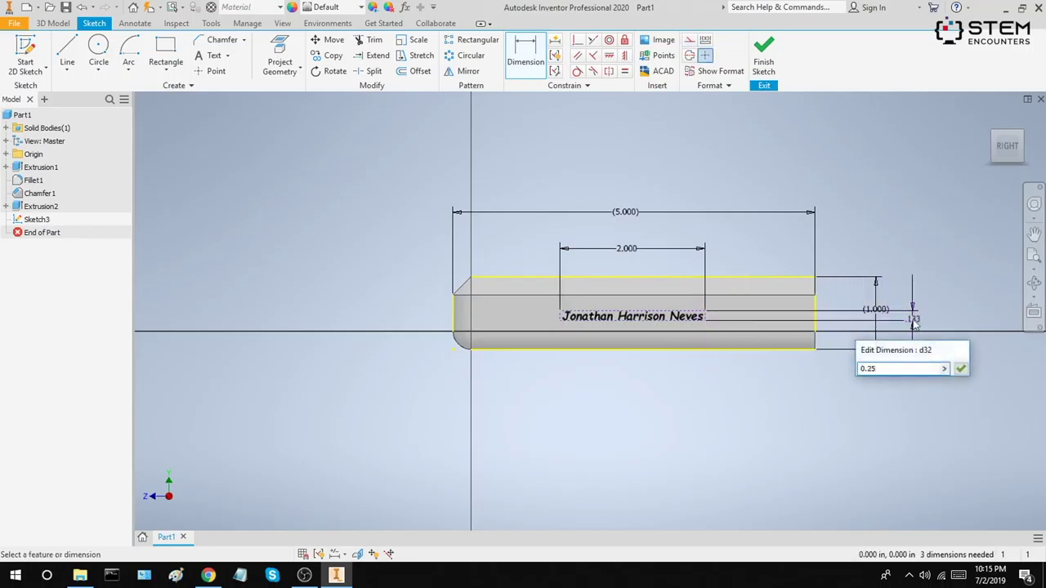
key(Return)
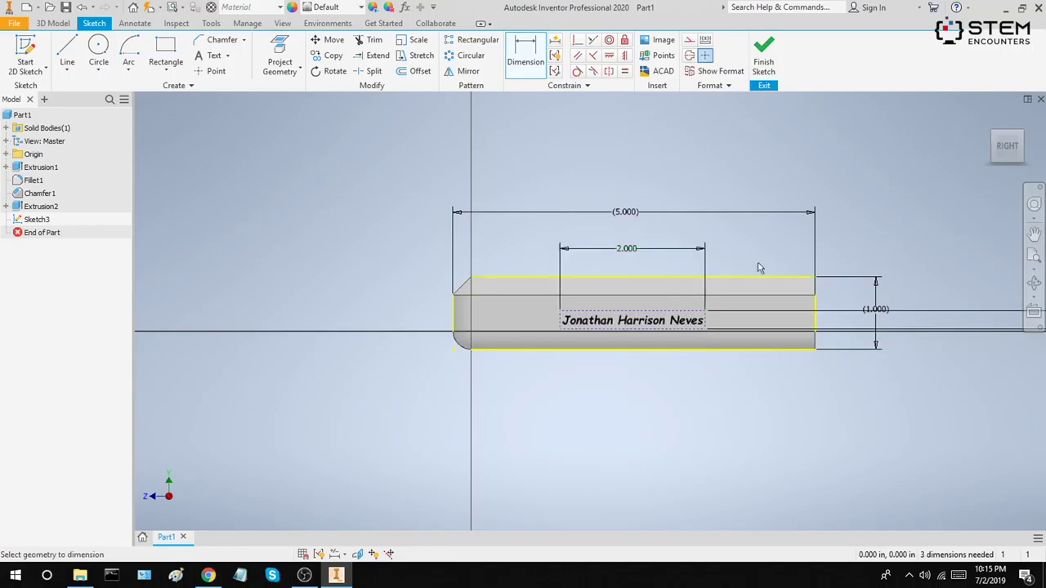
scroll(835, 294, down, 2)
double_click(988, 313)
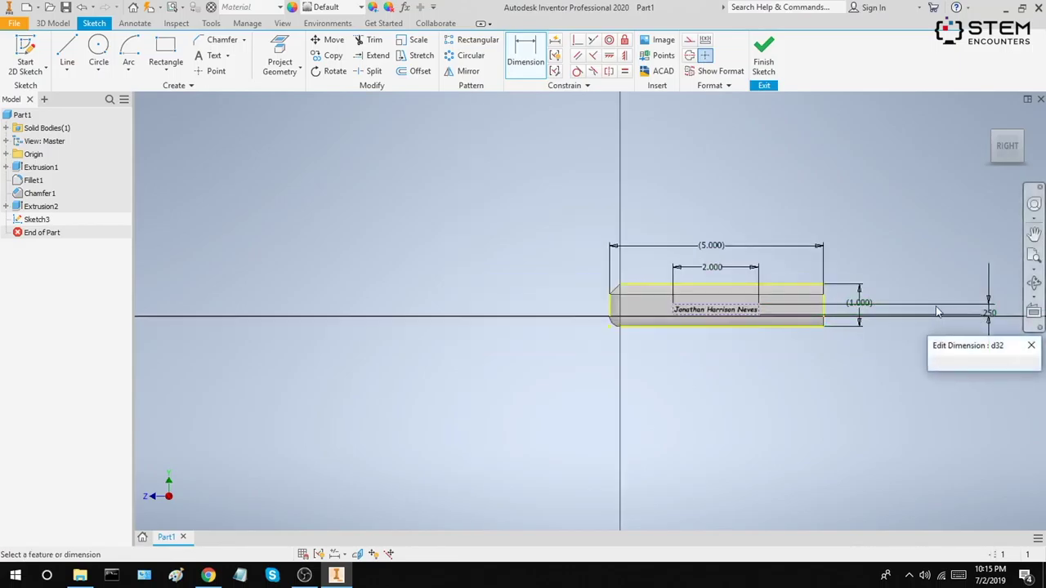
- Drag the .250 dimension in beside the part's right end and zoom the sketch back in
drag(989, 312, 842, 311)
scroll(828, 300, up, 2)
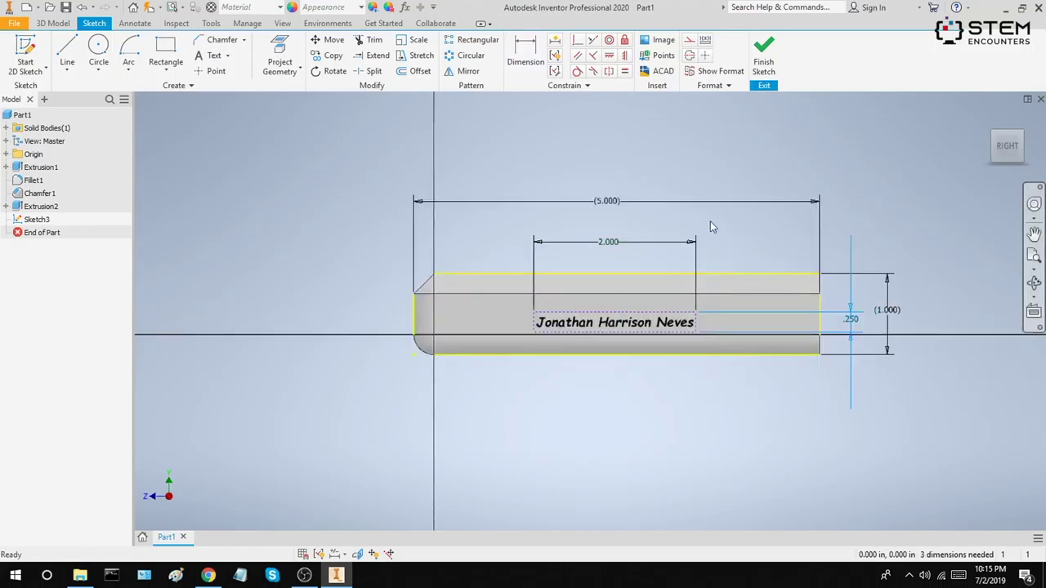
scroll(726, 226, up, 2)
scroll(726, 225, down, 2)
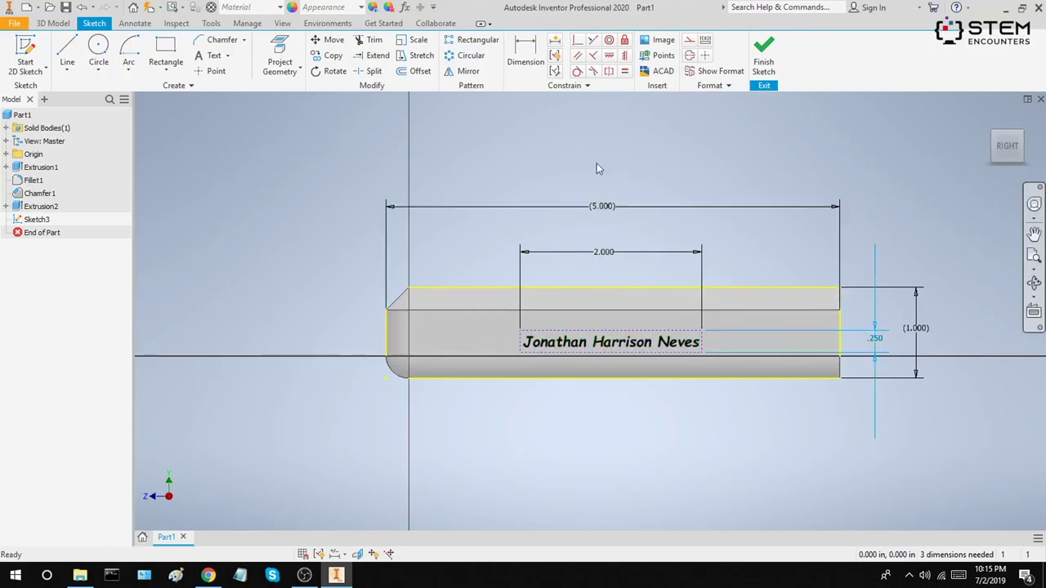
click(526, 50)
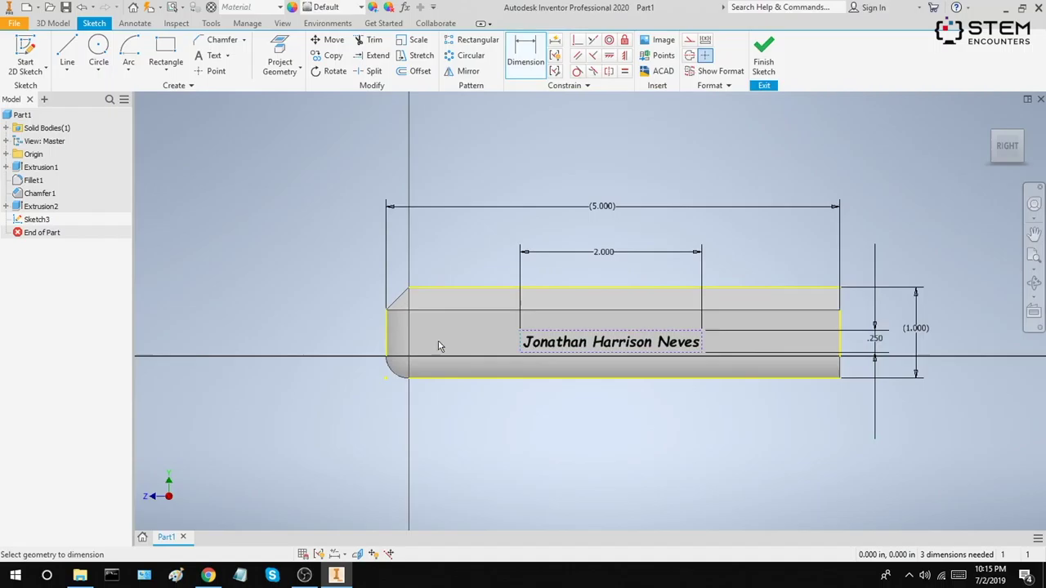
- Dimension the name text 1.5 in from the plate's left edge
click(388, 343)
click(521, 352)
click(466, 434)
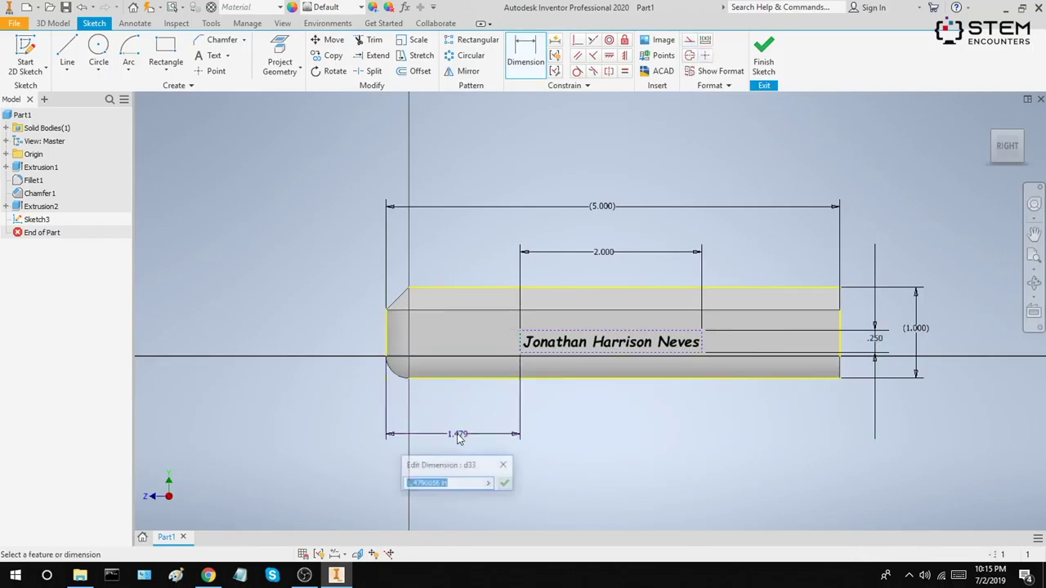
text(1.5)
key(Return)
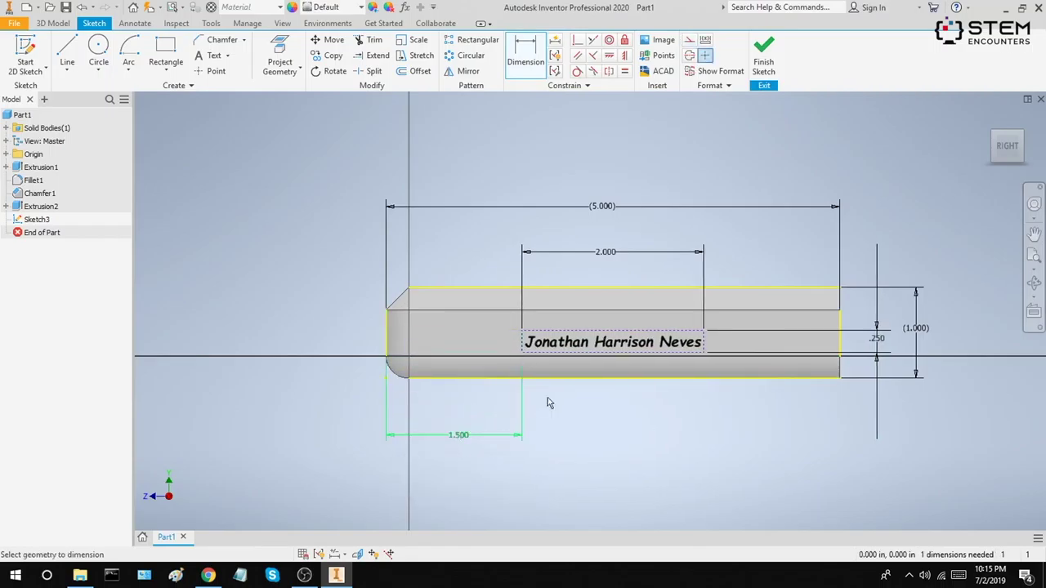
- Try dimensioning from the right edge and the text box, cancelling both attempts
click(840, 349)
click(703, 358)
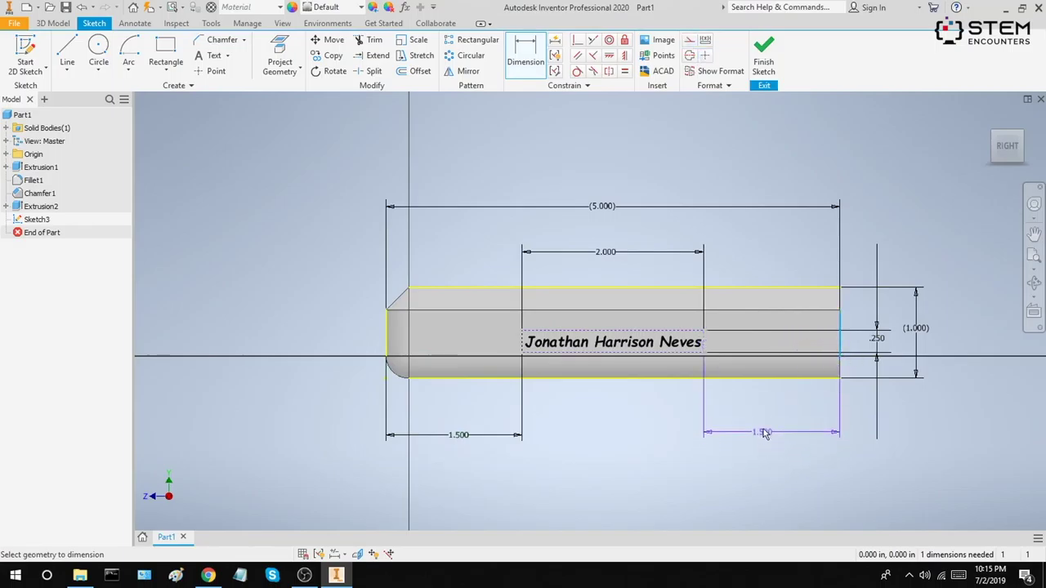
key(Escape)
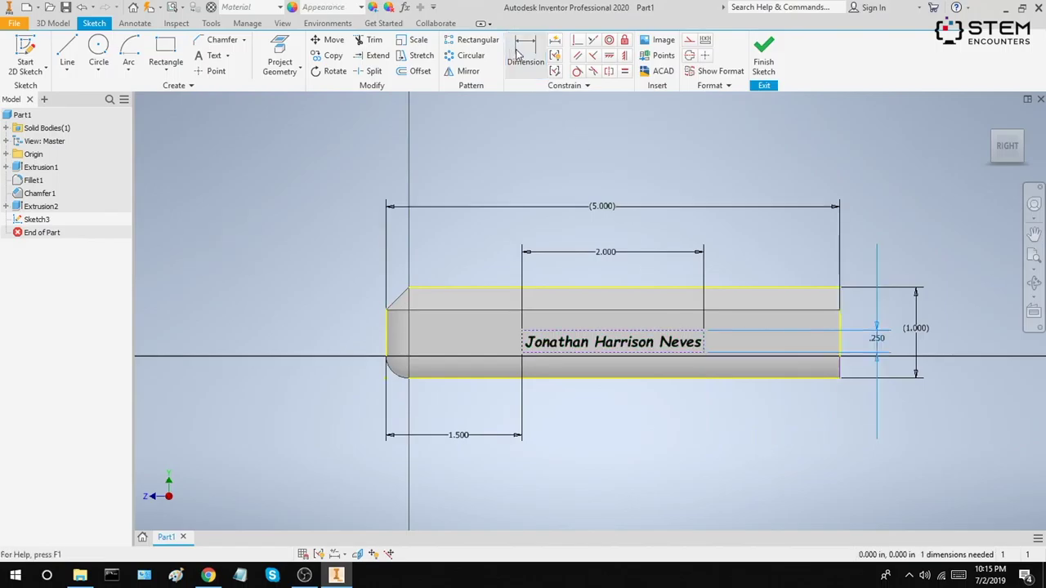
click(519, 51)
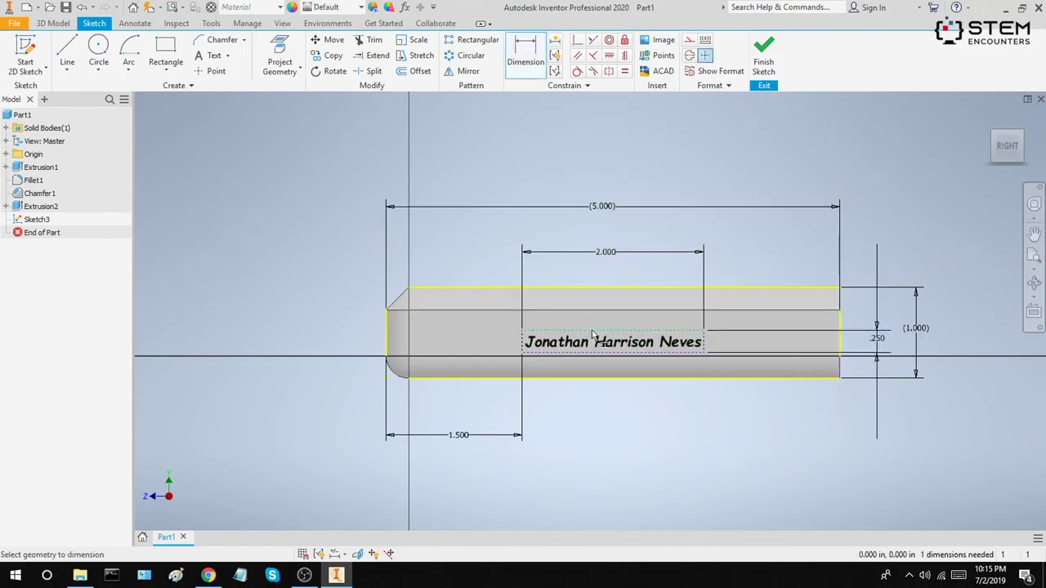
click(637, 333)
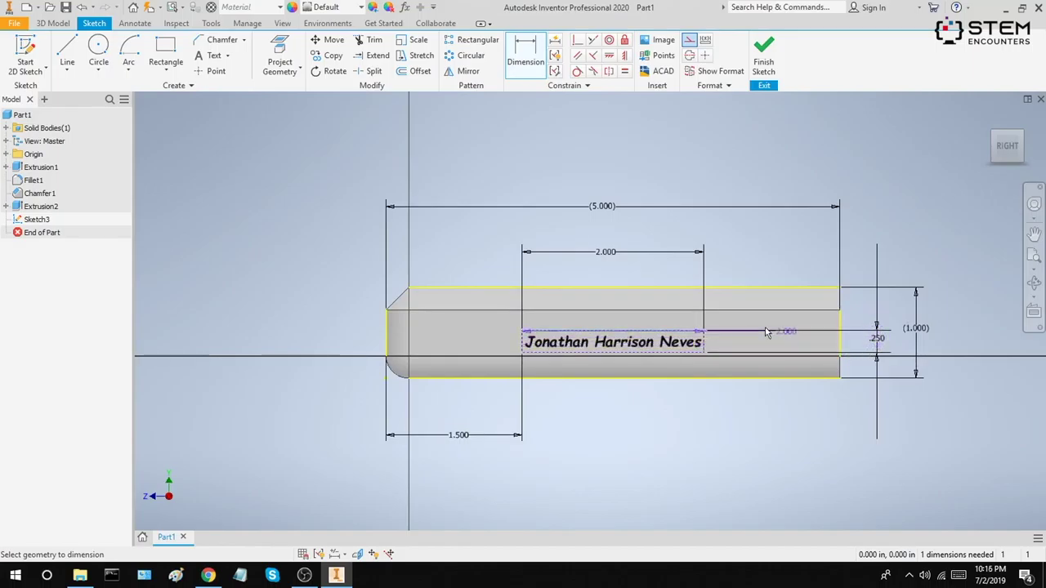
key(Escape)
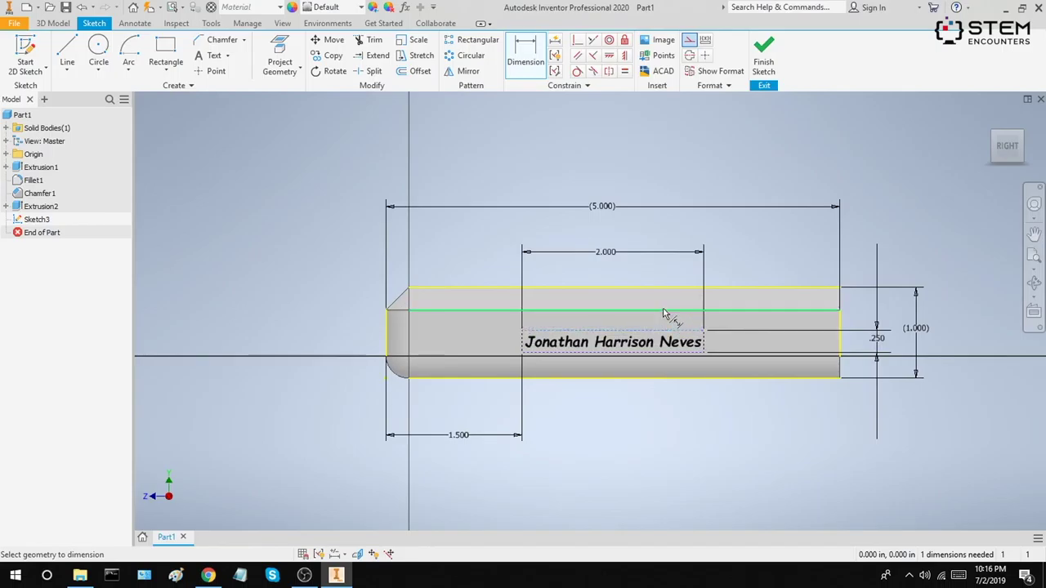
- Place the name text .375 in below the plate's top edge, then exit dimensioning
click(658, 289)
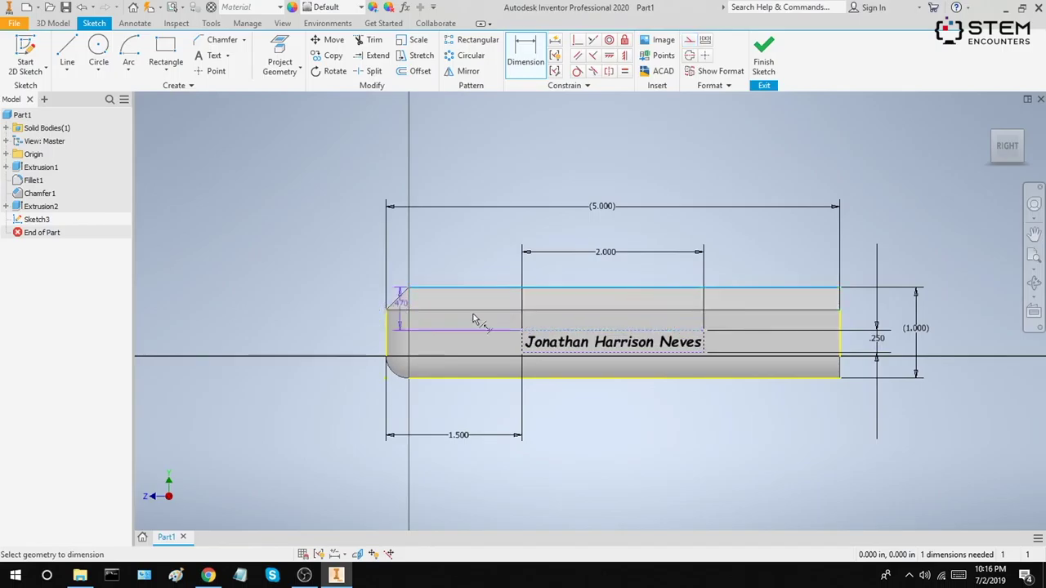
click(860, 323)
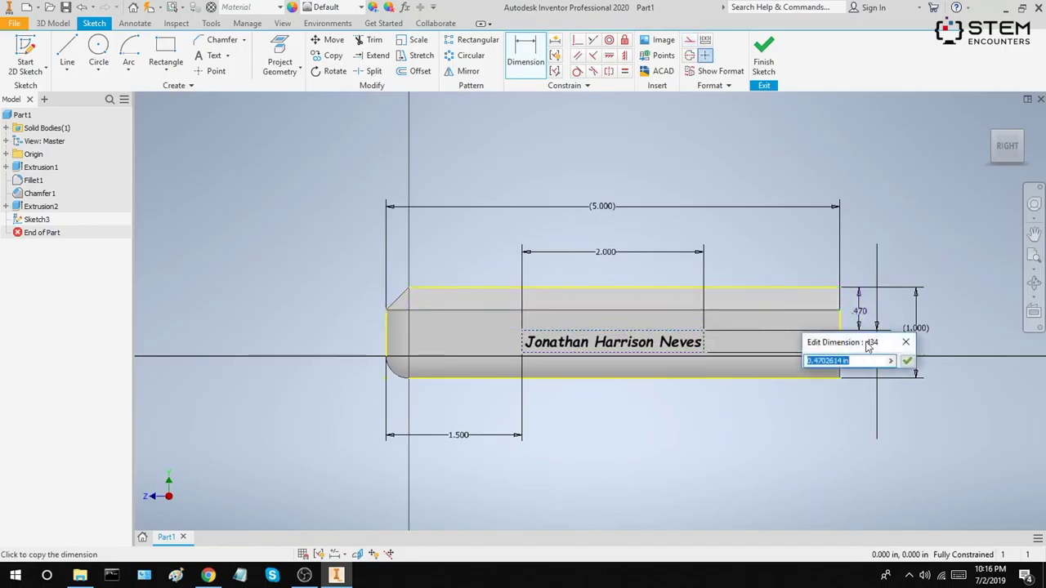
text(0.)
key(BackSpace)
key(BackSpace)
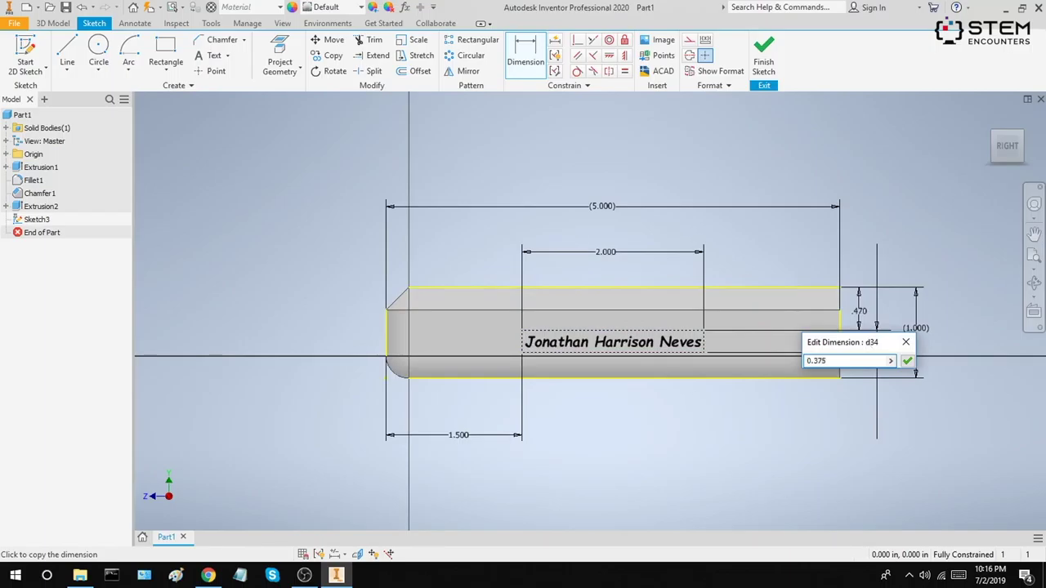
key(Return)
click(690, 347)
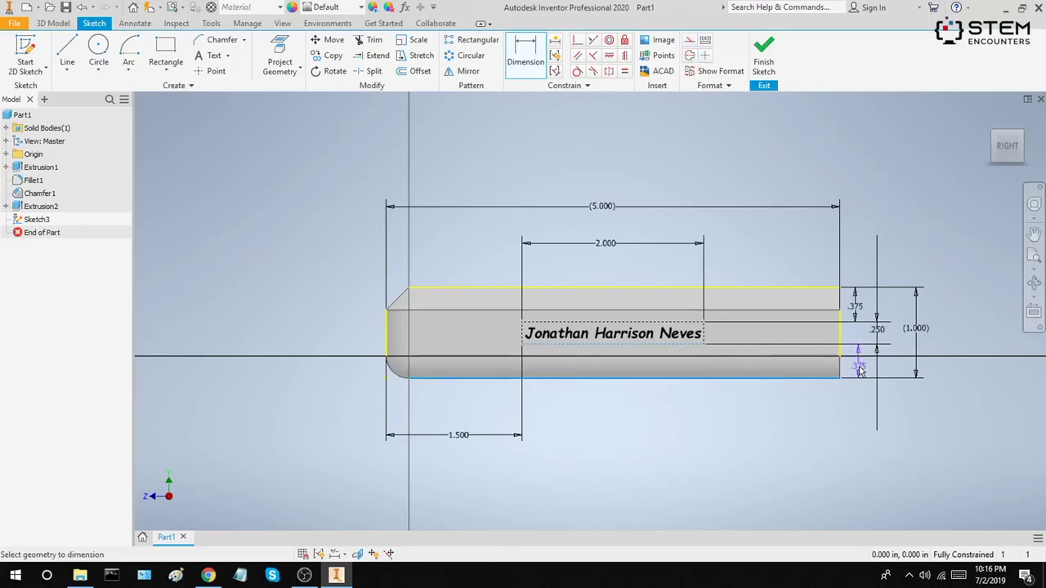
key(Escape)
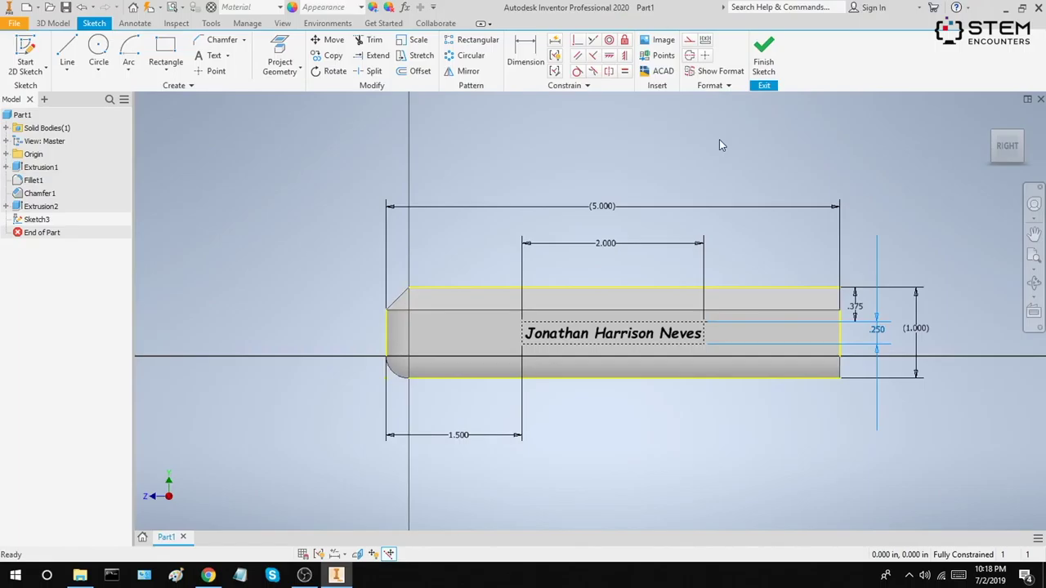
- Finish Sketch3 and return to the 3D model view
click(763, 51)
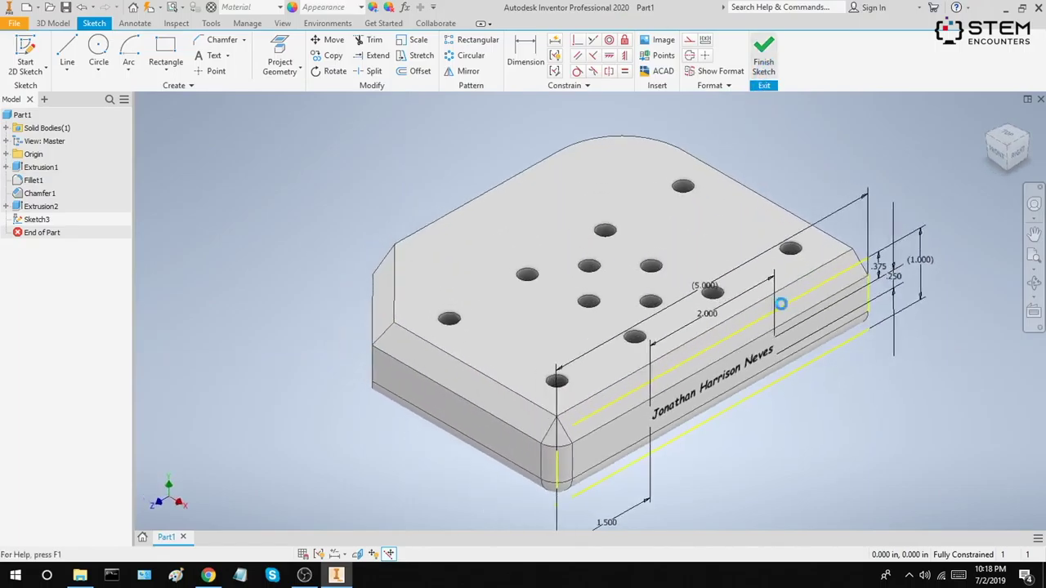
scroll(786, 465, up, 5)
scroll(768, 450, down, 3)
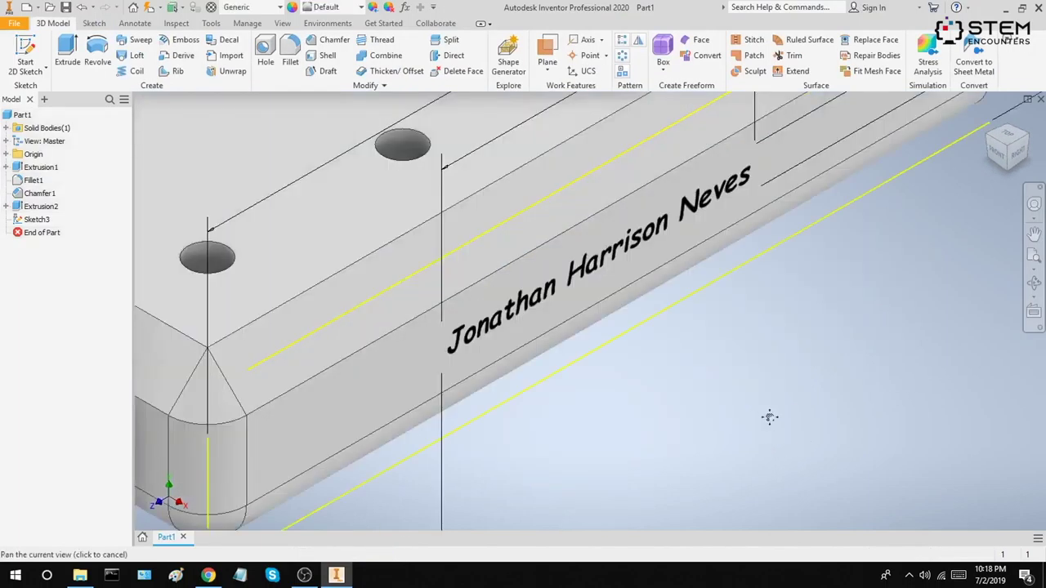
scroll(779, 392, down, 2)
scroll(784, 380, down, 3)
scroll(762, 346, up, 4)
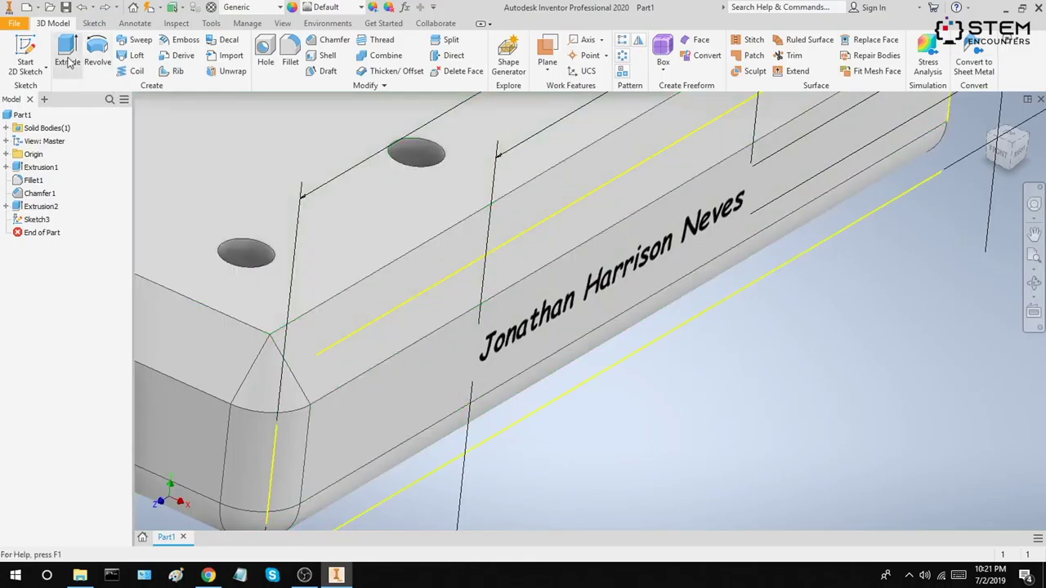
- Extrude the name text profile 0.001 in from the side face
key(e)
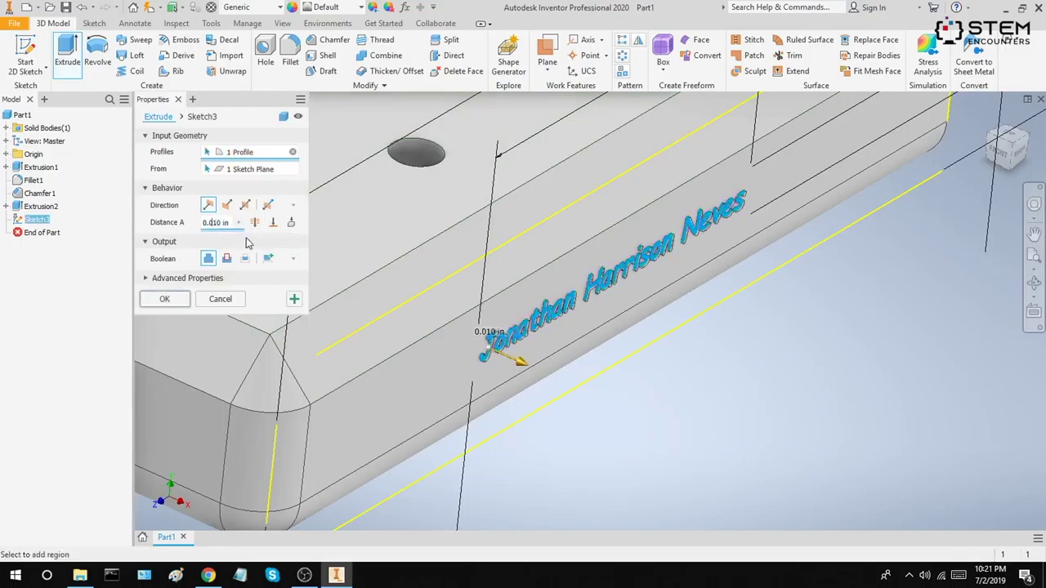
text(0)
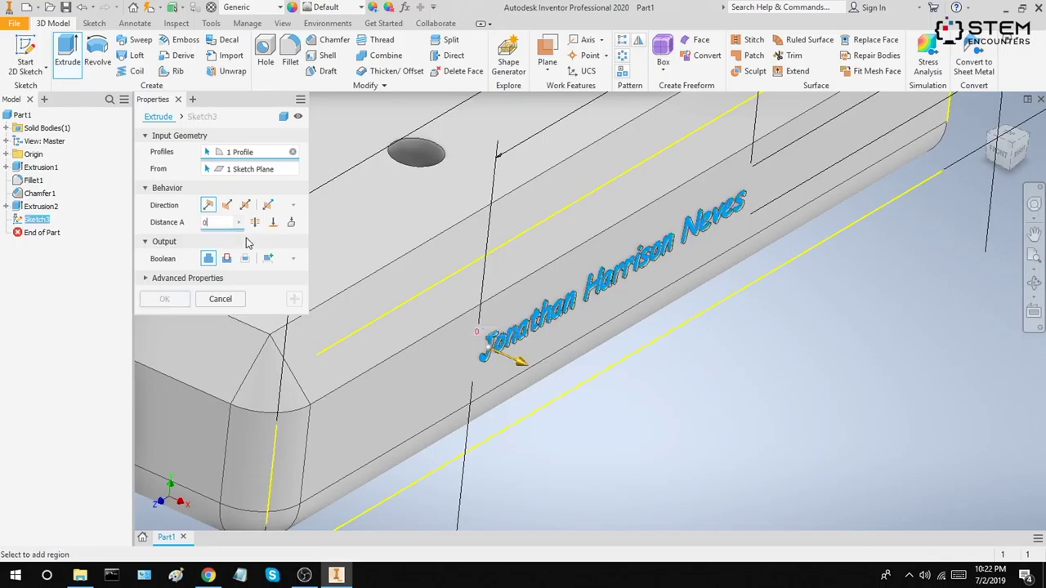
text(.001)
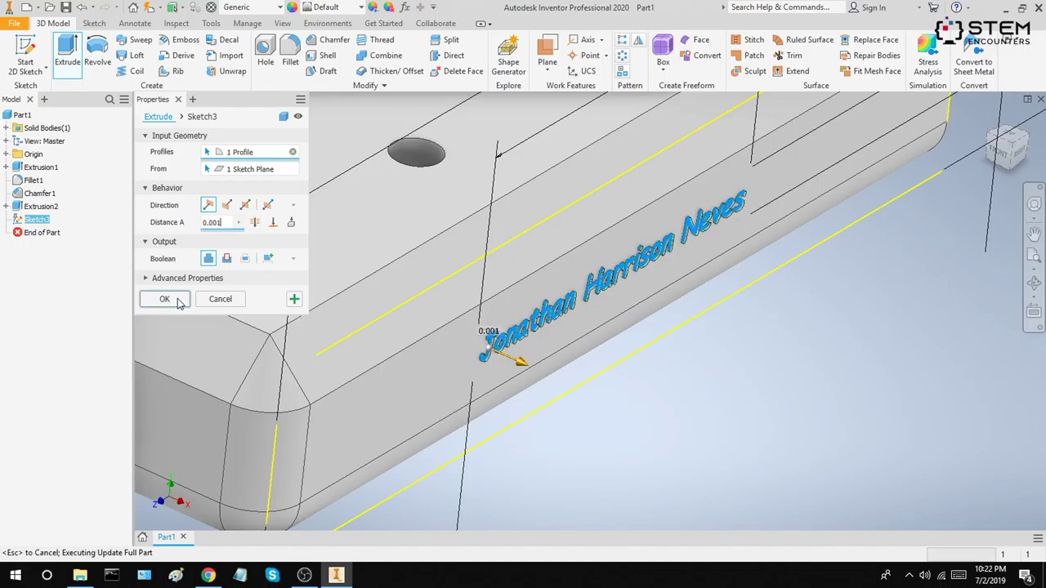
key(Return)
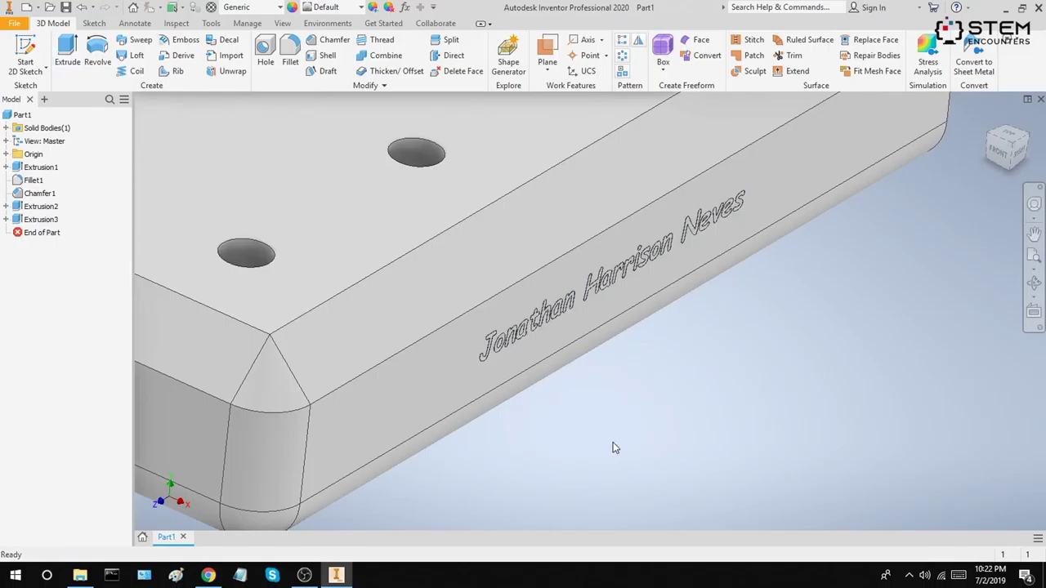
shift+middle_drag(587, 433, 553, 328)
scroll(553, 328, down, 10)
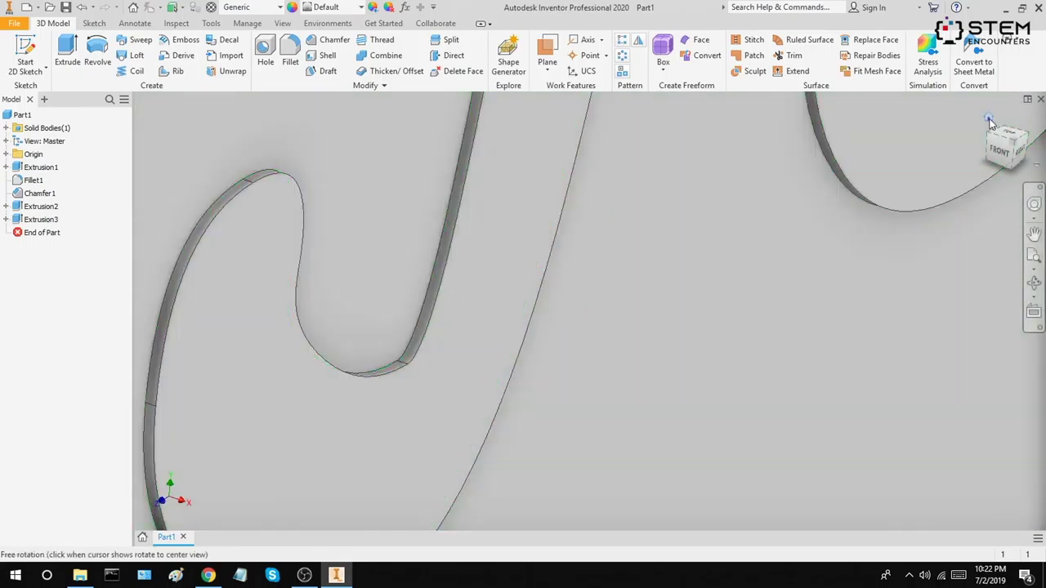
click(989, 119)
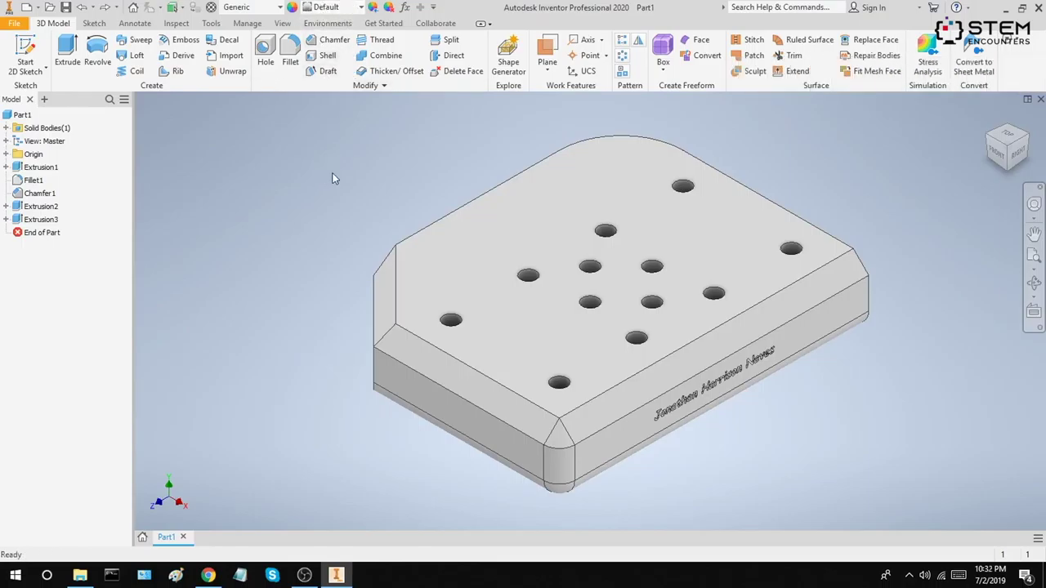
- Apply the Chrome - Polished Blue appearance to the entire plate
click(326, 7)
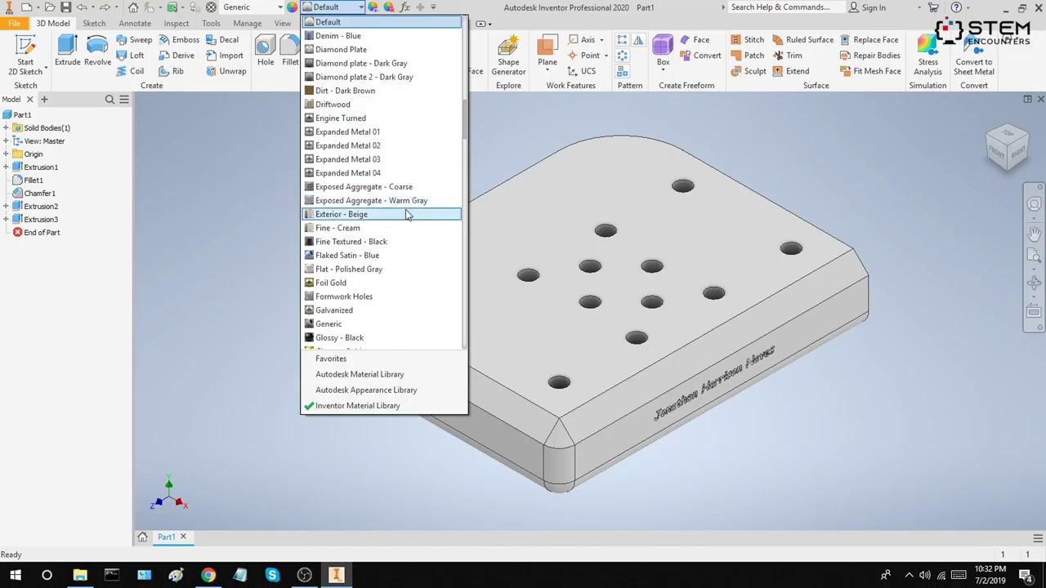
key(c)
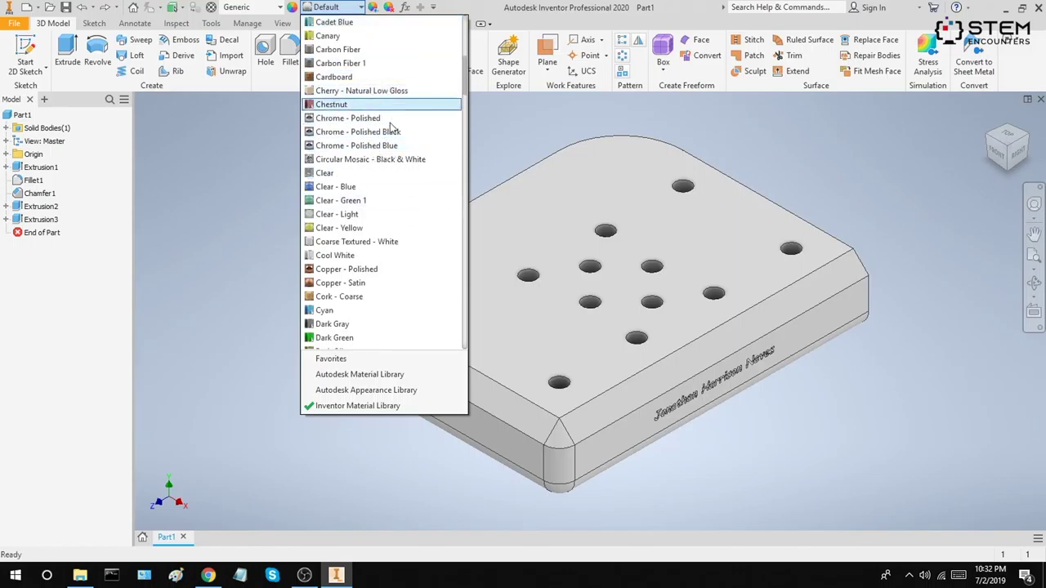
click(391, 150)
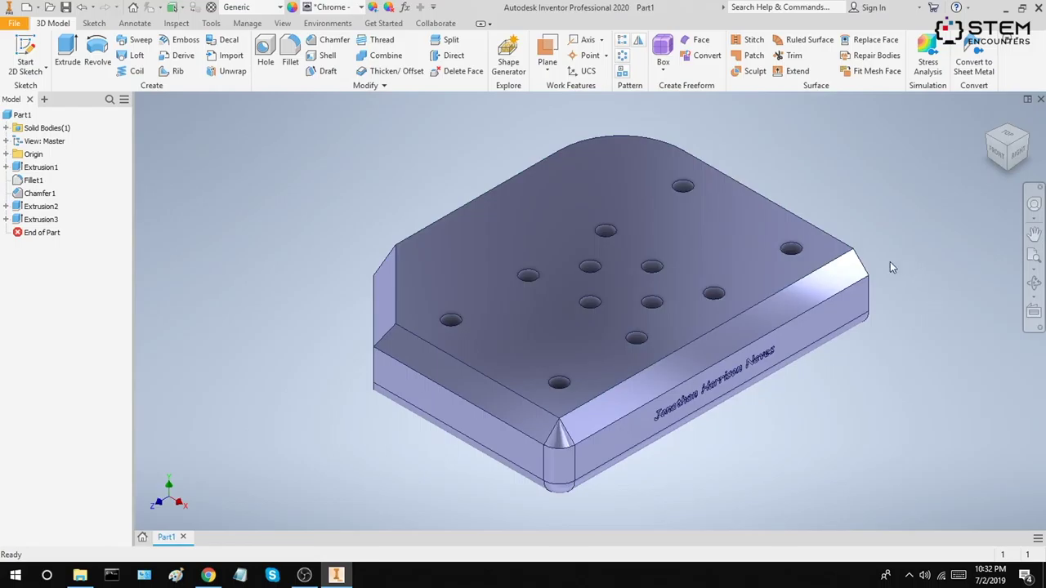
- Select the front and left chamfer faces and apply the Gold - Metal appearance
shift+click(714, 342)
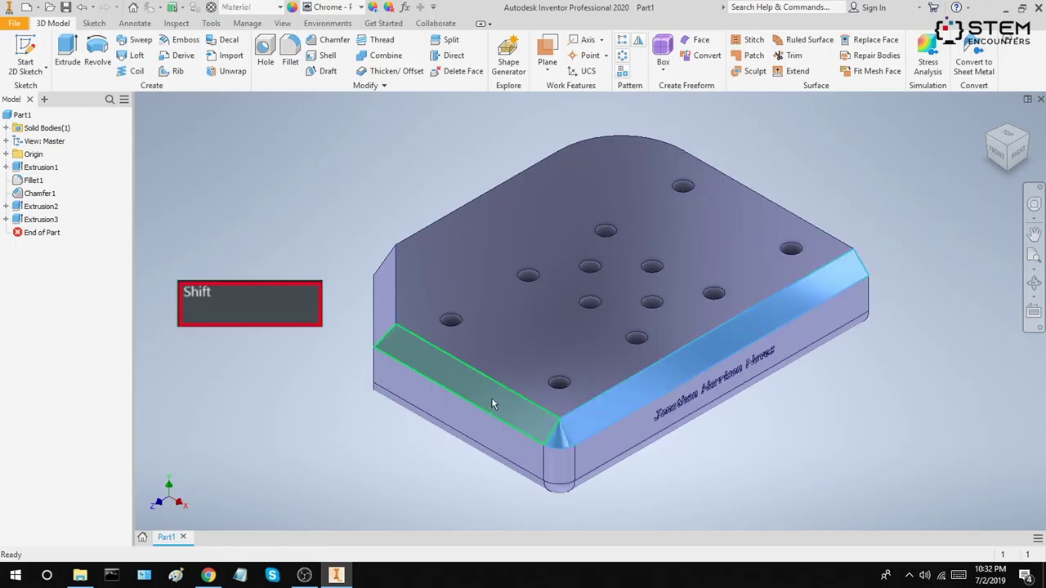
shift+click(389, 307)
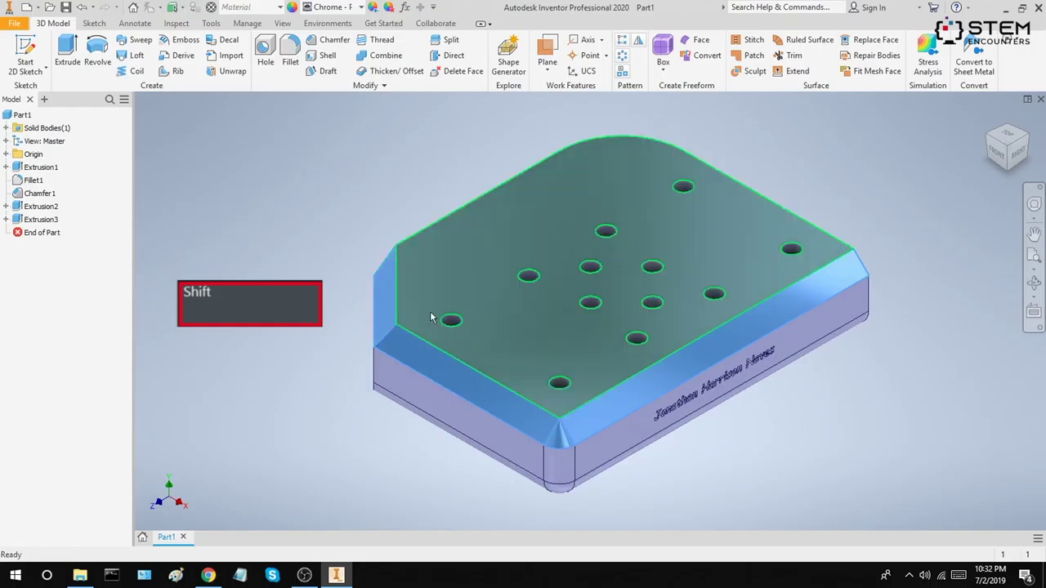
click(342, 7)
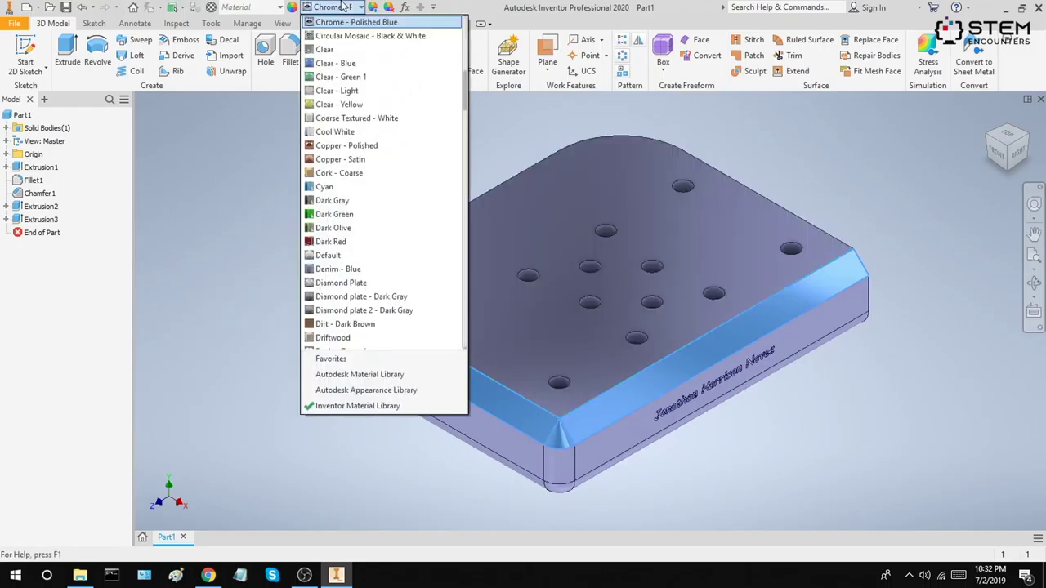
key(g)
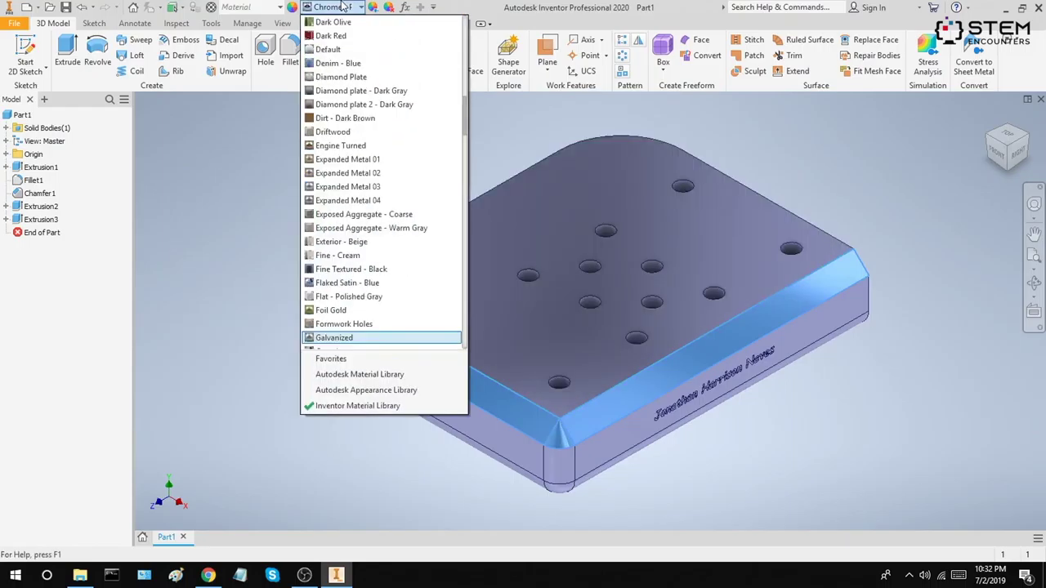
key(o)
key(l)
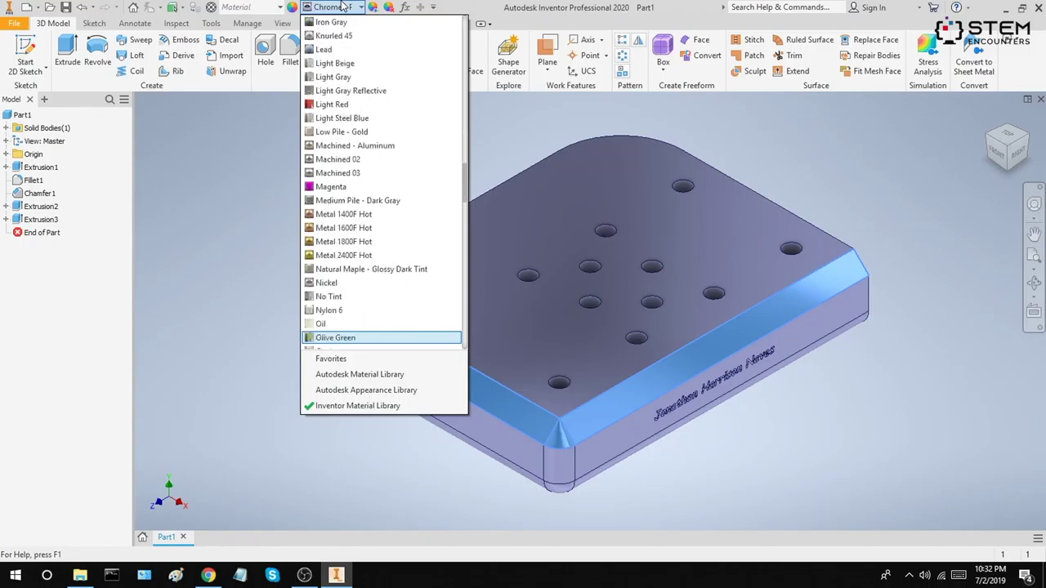
key(g)
key(Down)
key(Down)
key(Down)
key(Down)
key(Down)
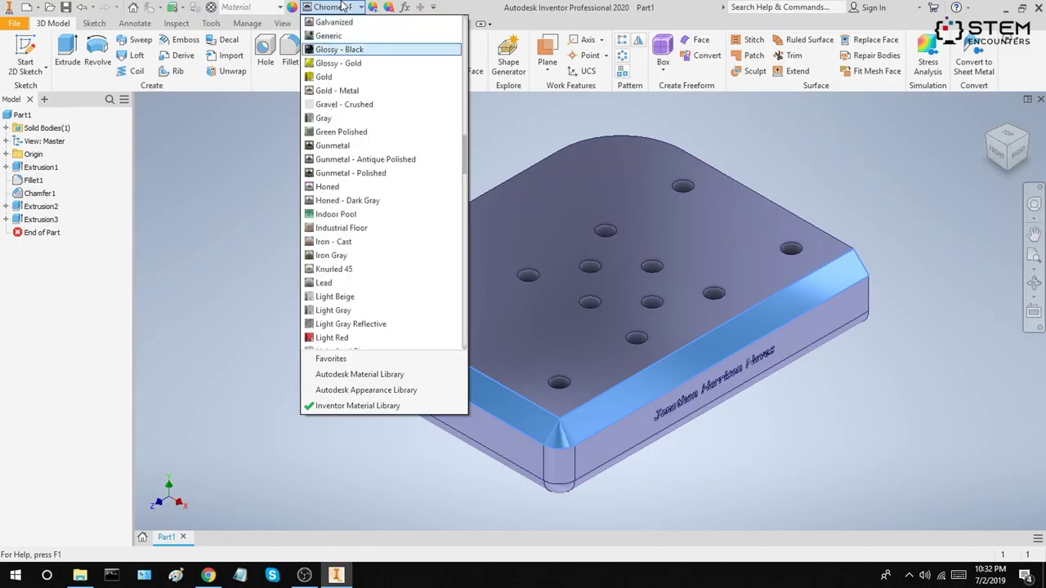
key(Return)
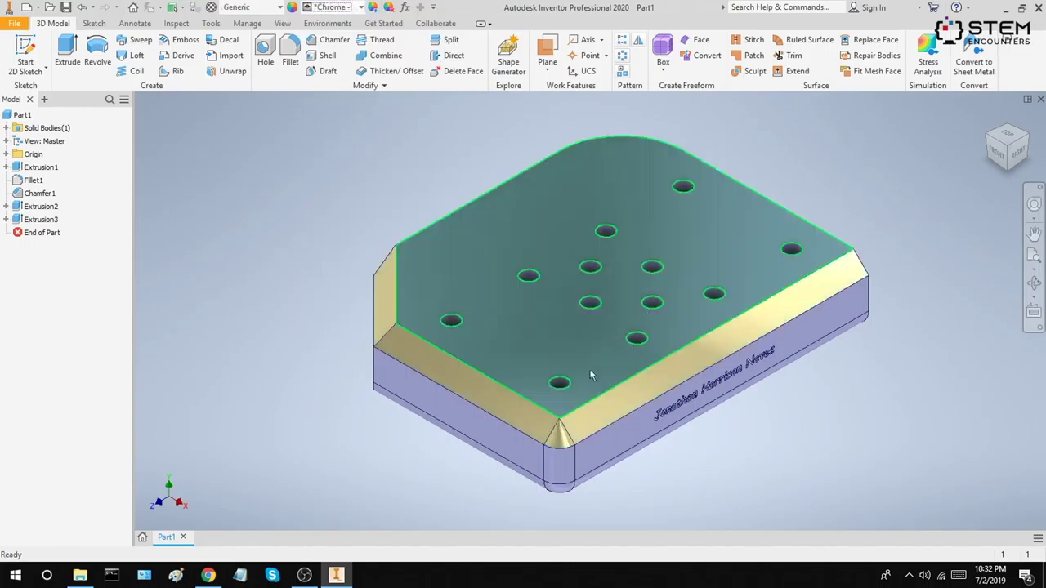
- Select the inner faces of all the plate's holes
scroll(564, 384, down, 4)
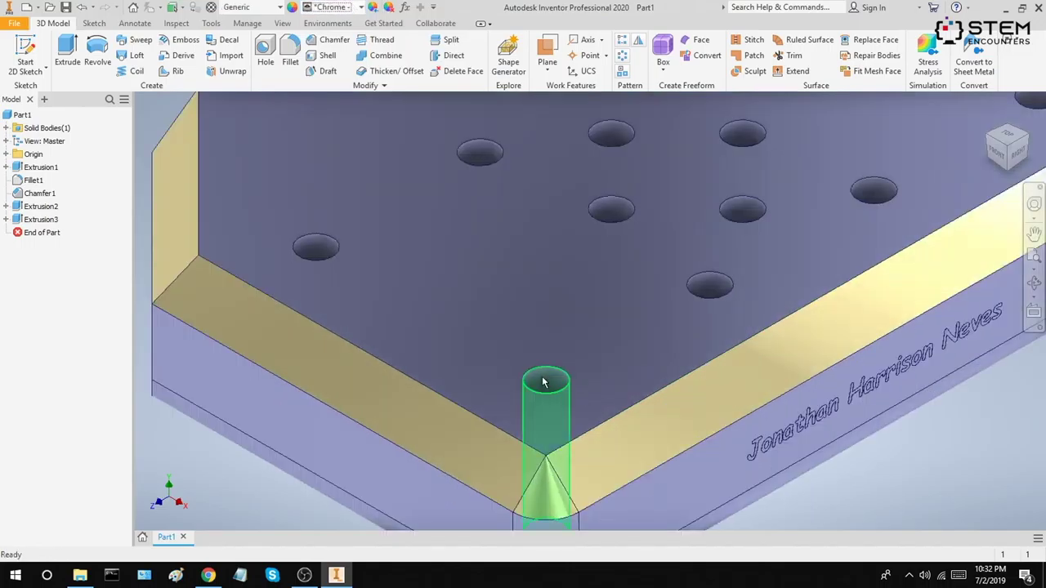
shift+click(545, 380)
shift+click(317, 249)
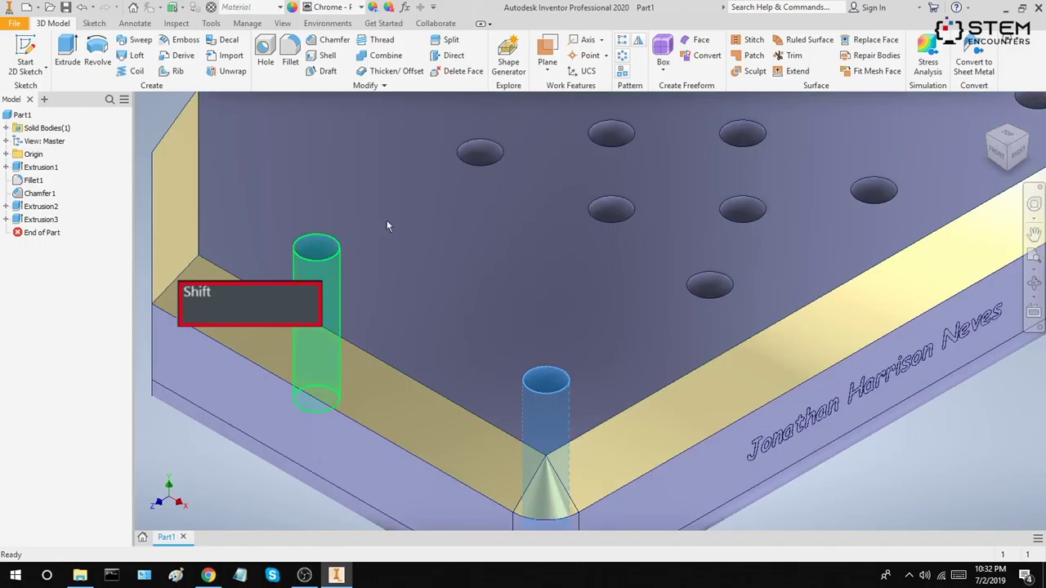
shift+click(481, 152)
shift+click(612, 134)
shift+click(611, 214)
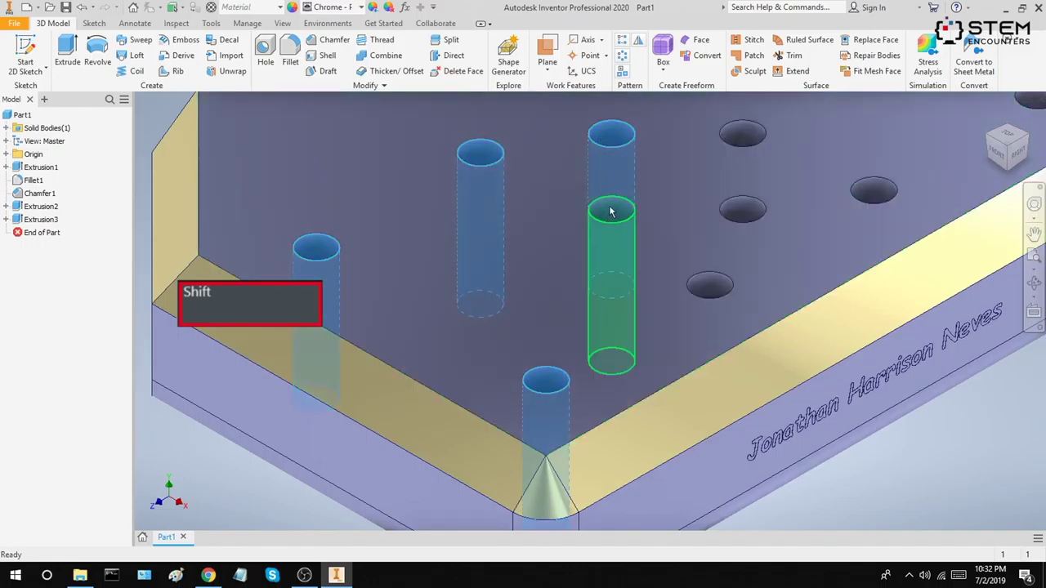
shift+click(708, 286)
shift+click(743, 208)
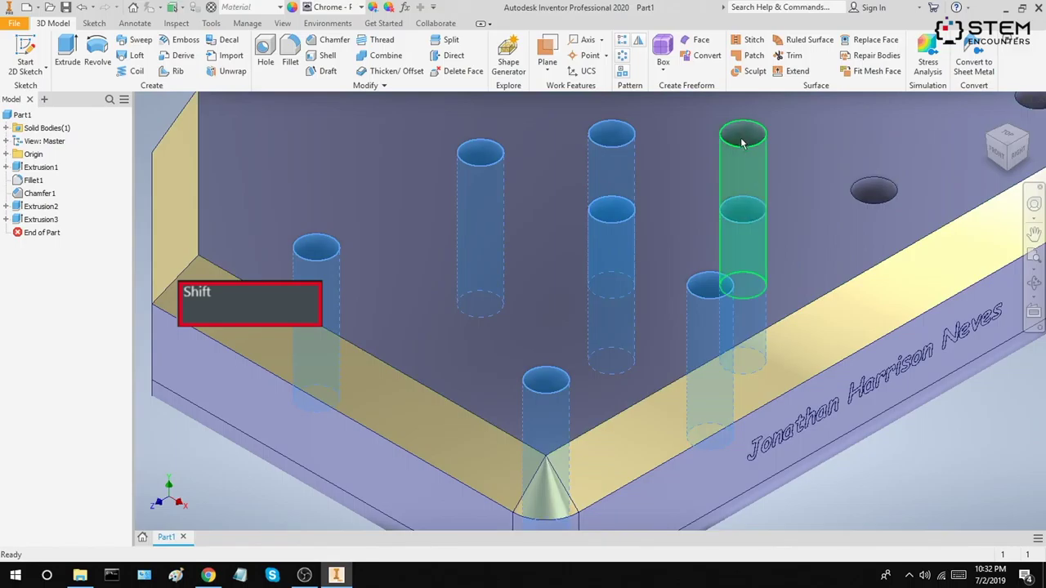
shift+click(744, 138)
scroll(871, 192, down, 5)
middle_drag(833, 237, 747, 331)
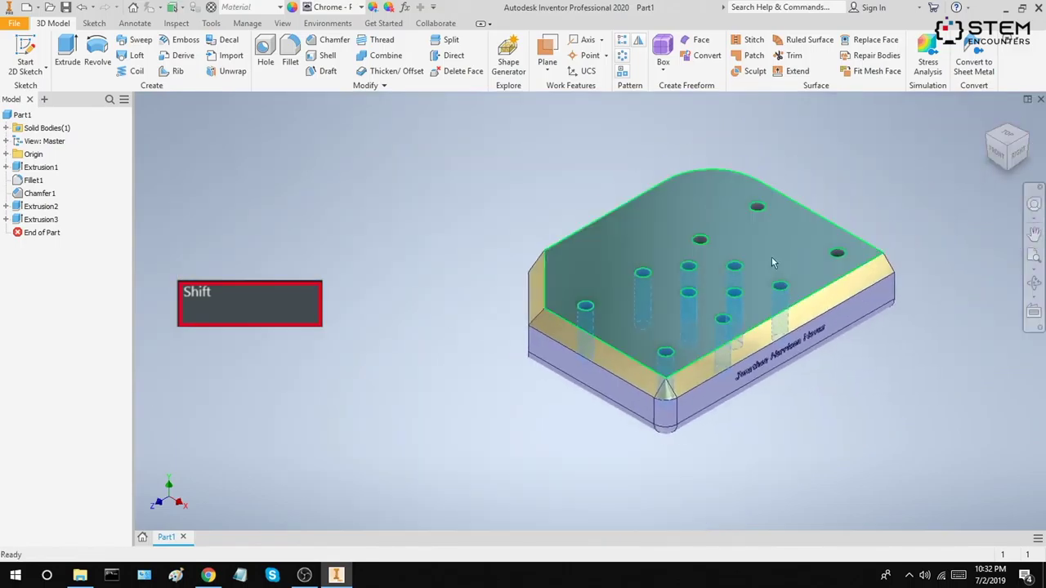
scroll(833, 246, up, 6)
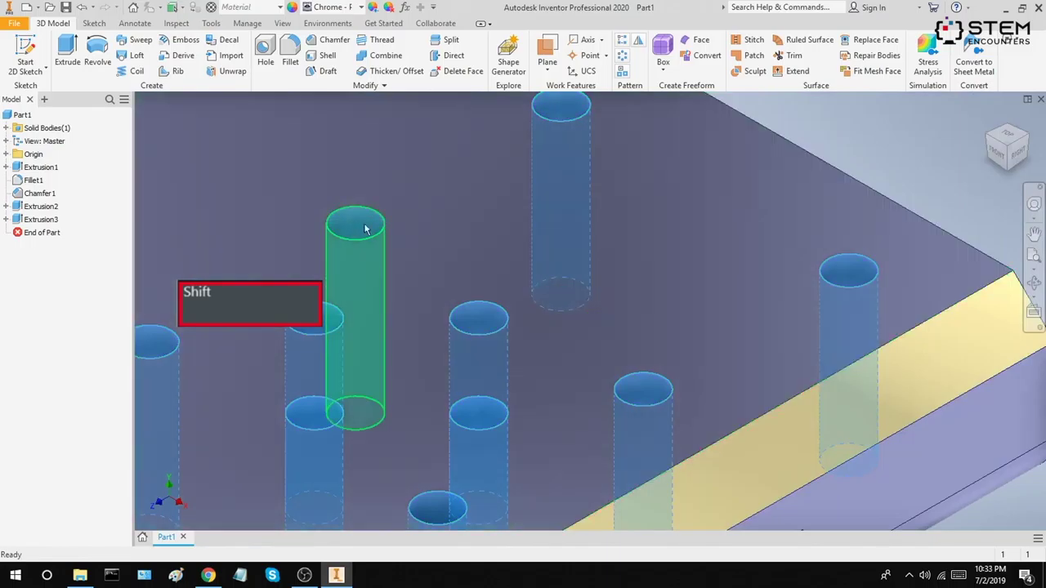
scroll(506, 230, down, 5)
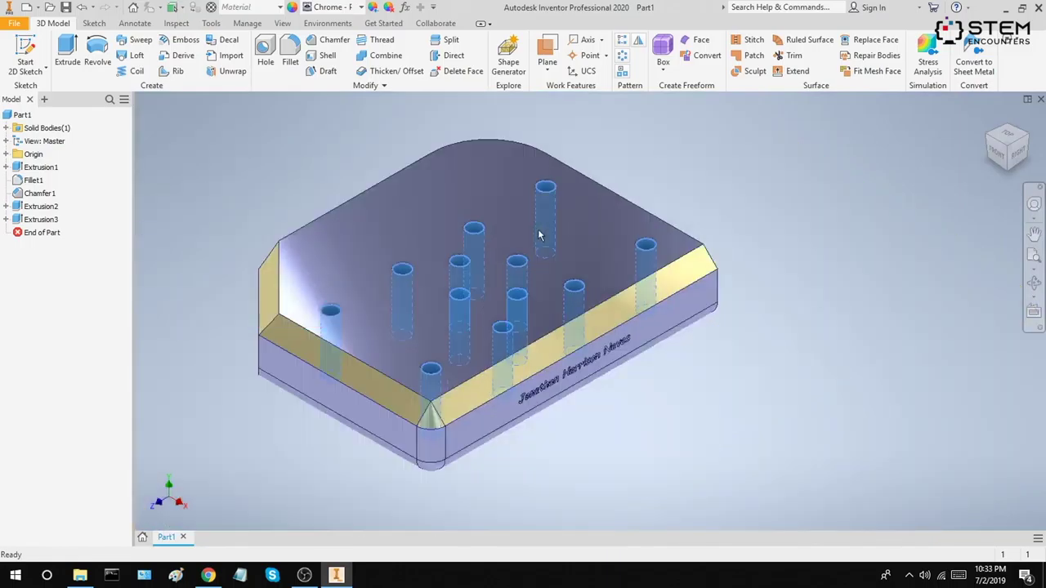
- Apply the Red appearance to the selected hole interiors
click(341, 6)
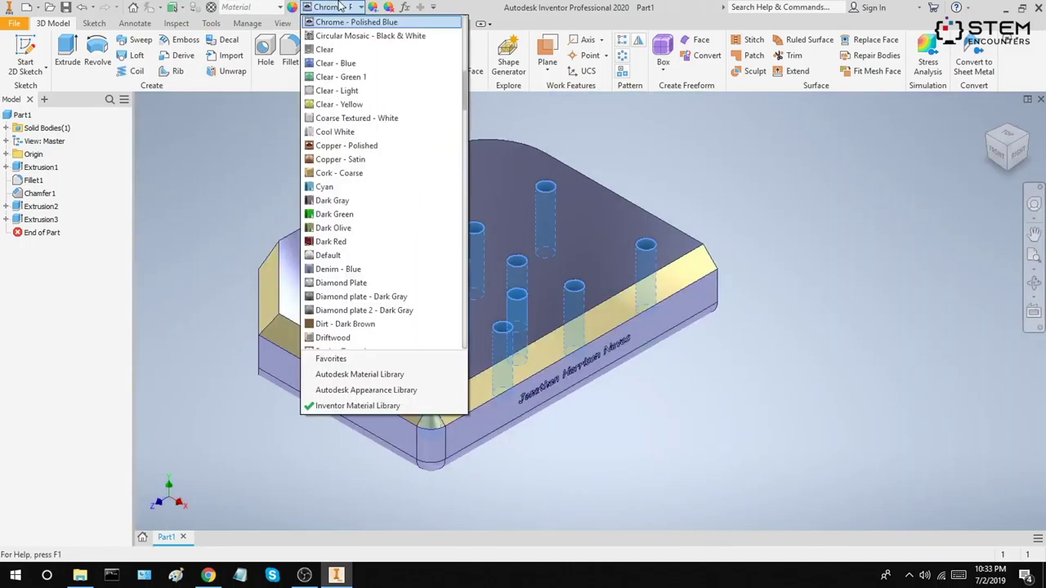
key(r)
key(Return)
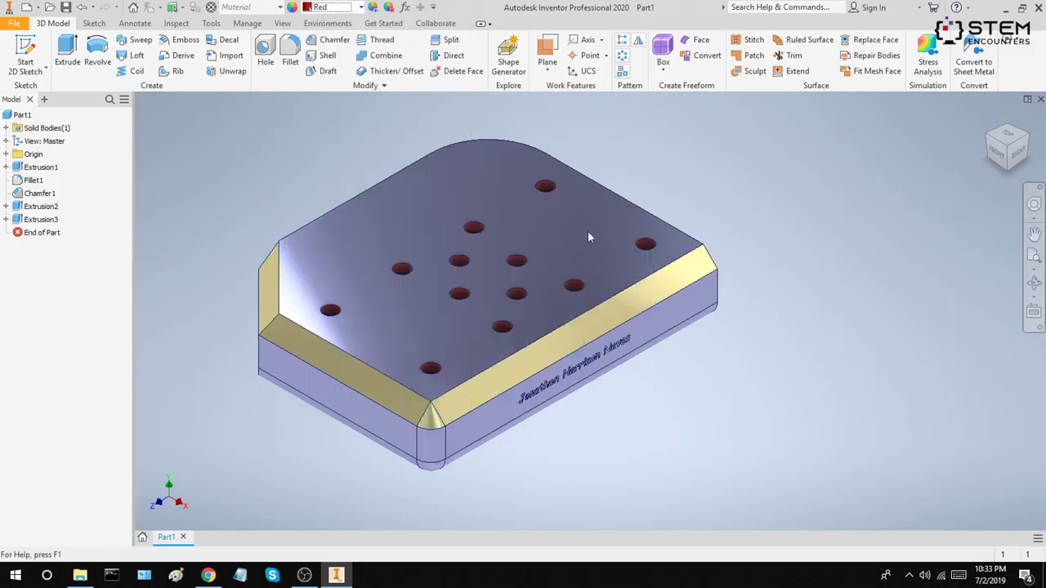
middle_drag(812, 264, 862, 296)
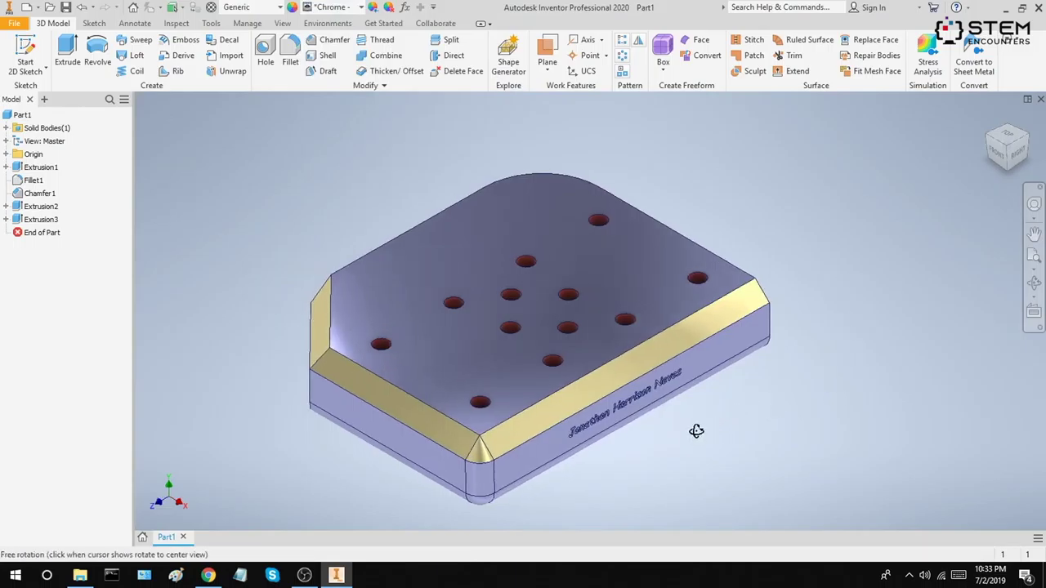
- Orbit and zoom in on the raised name lettering, picking its first letter face
shift+middle_drag(694, 430, 605, 274)
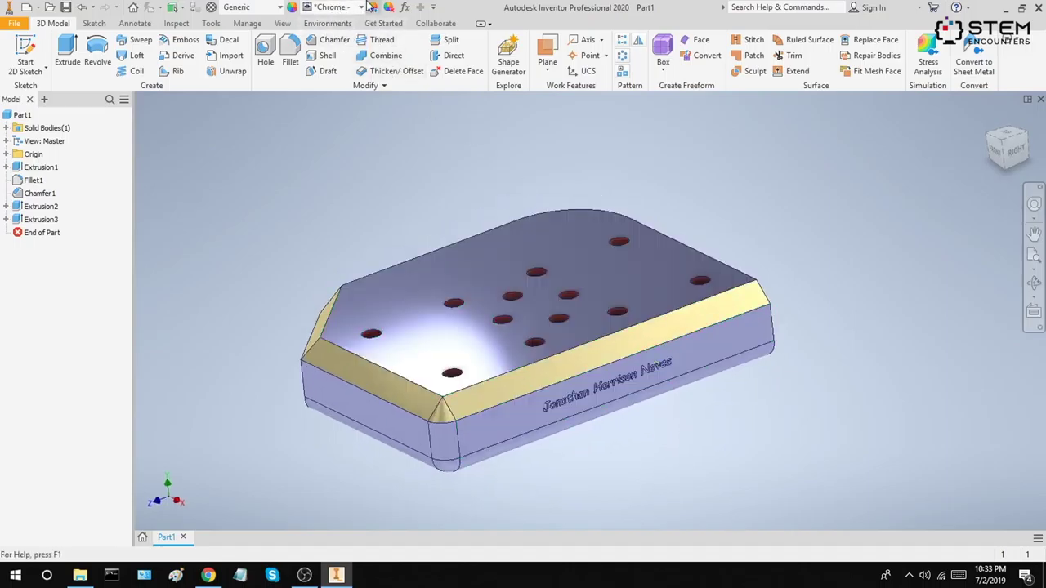
scroll(621, 423, down, 5)
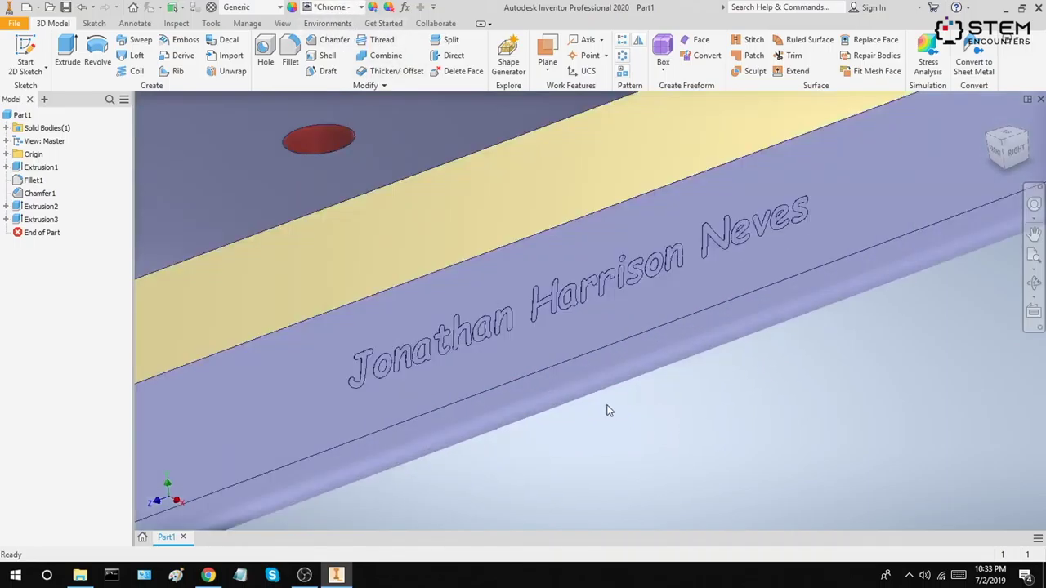
scroll(607, 410, up, 2)
scroll(278, 253, down, 4)
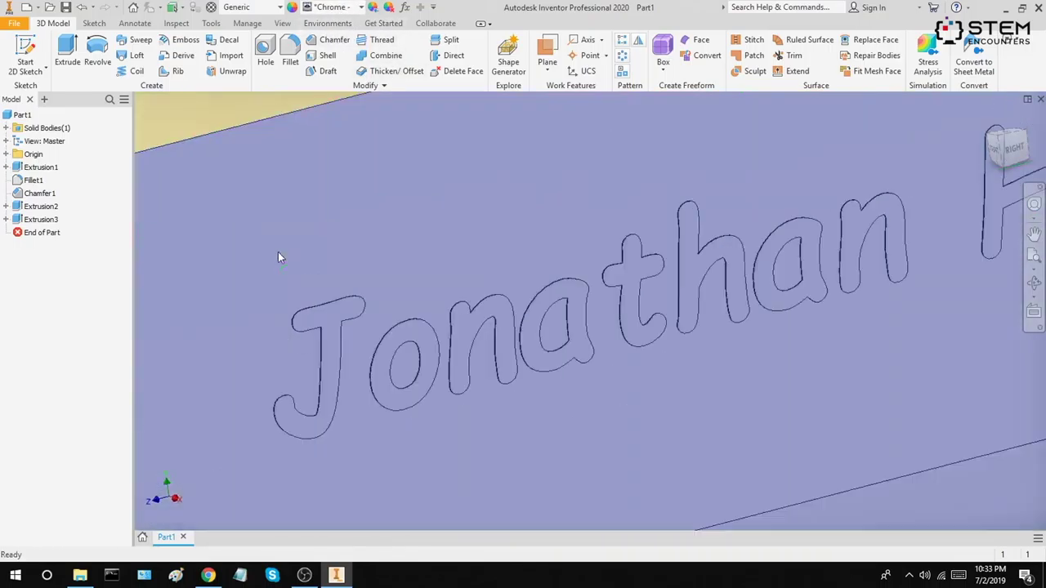
click(335, 318)
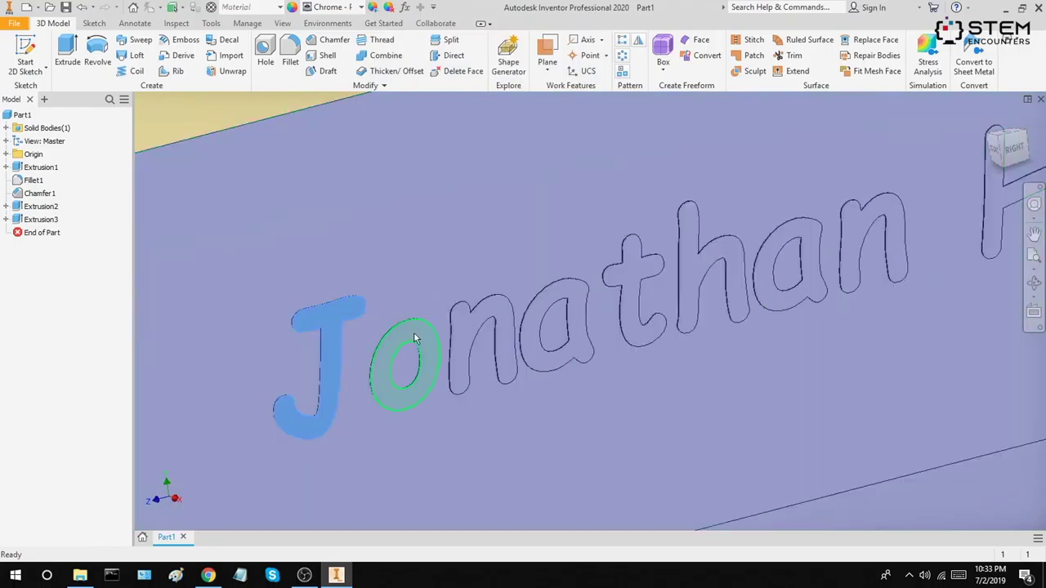
- Select the remaining letter faces of the first name and tint them red via Adjust appearance
ctrl+click(414, 340)
ctrl+click(486, 343)
ctrl+click(568, 306)
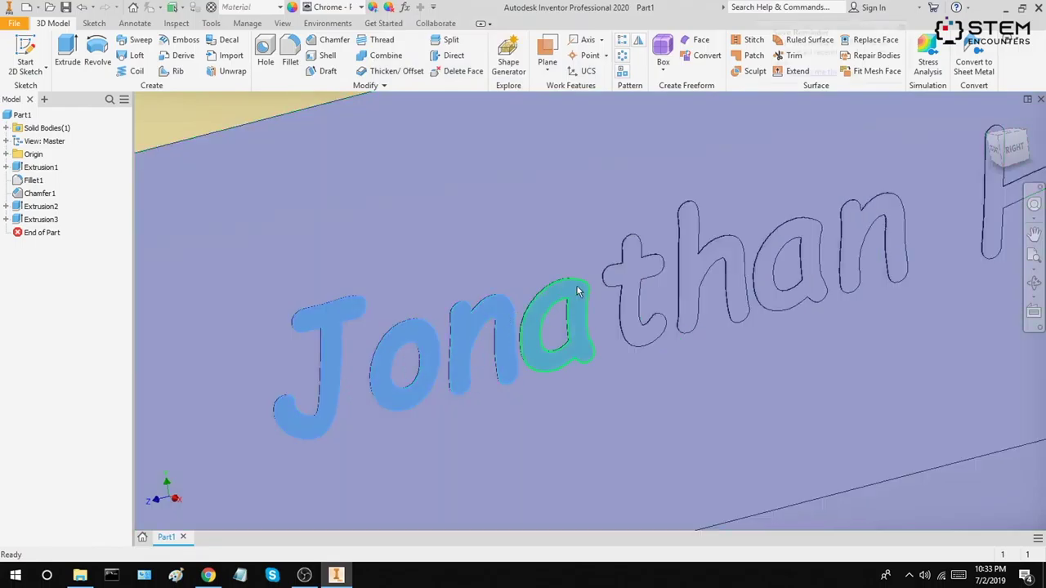
ctrl+click(631, 270)
ctrl+click(704, 260)
ctrl+click(790, 242)
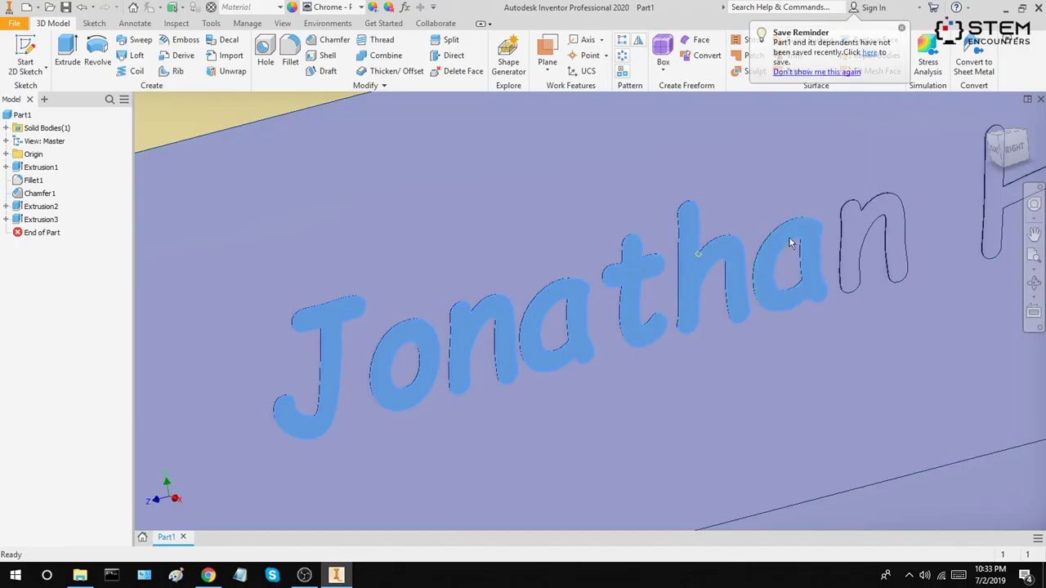
ctrl+click(854, 228)
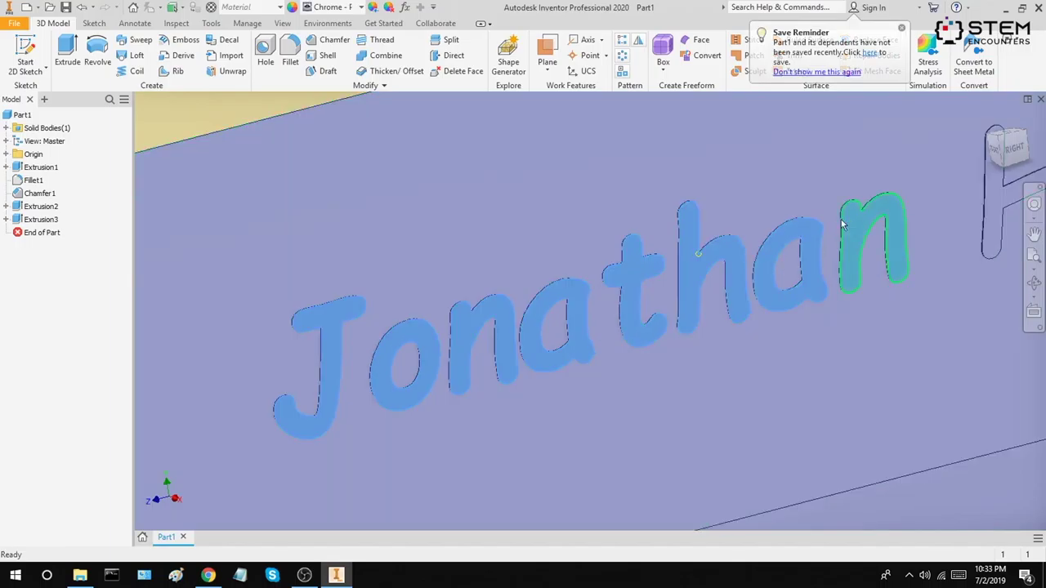
click(374, 7)
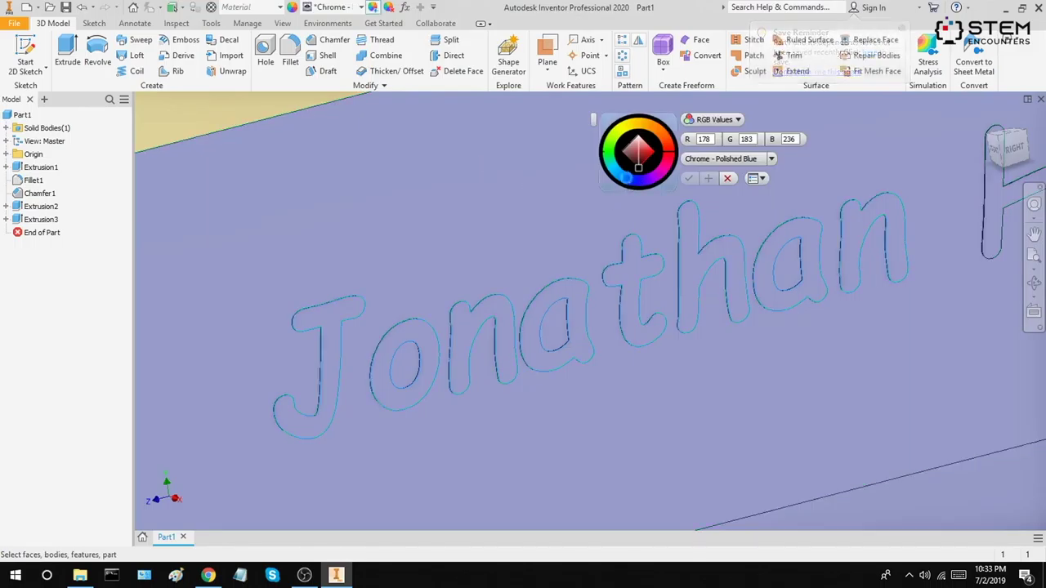
drag(613, 168, 611, 144)
mouse_move(615, 137)
mouse_down()
mouse_move(654, 126)
mouse_move(669, 150)
mouse_up()
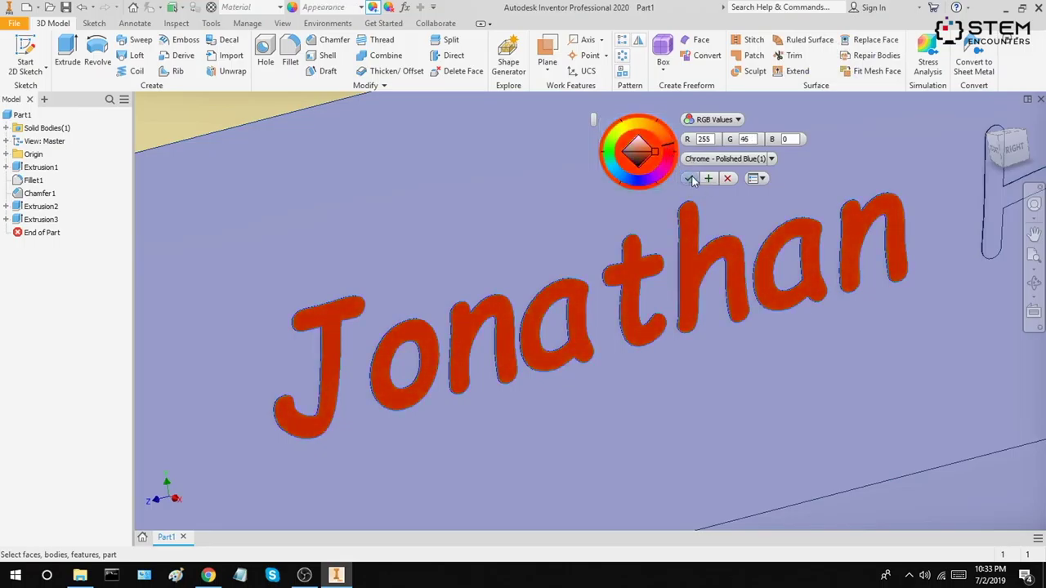
click(689, 178)
- Orbit back with the ViewCube to show the top face and the full name
scroll(709, 201, down, 5)
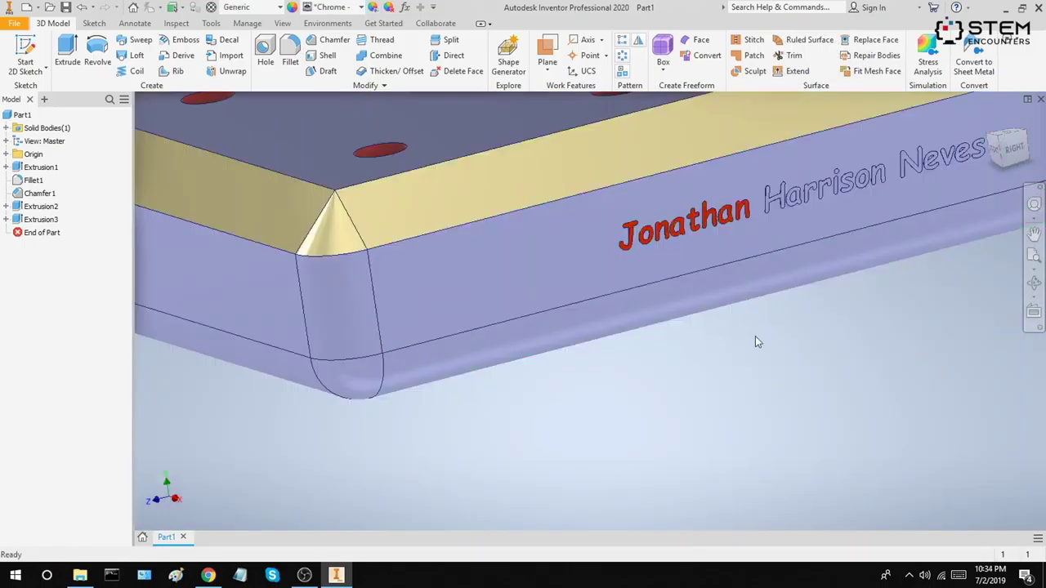
scroll(758, 351, up, 2)
scroll(759, 353, up, 2)
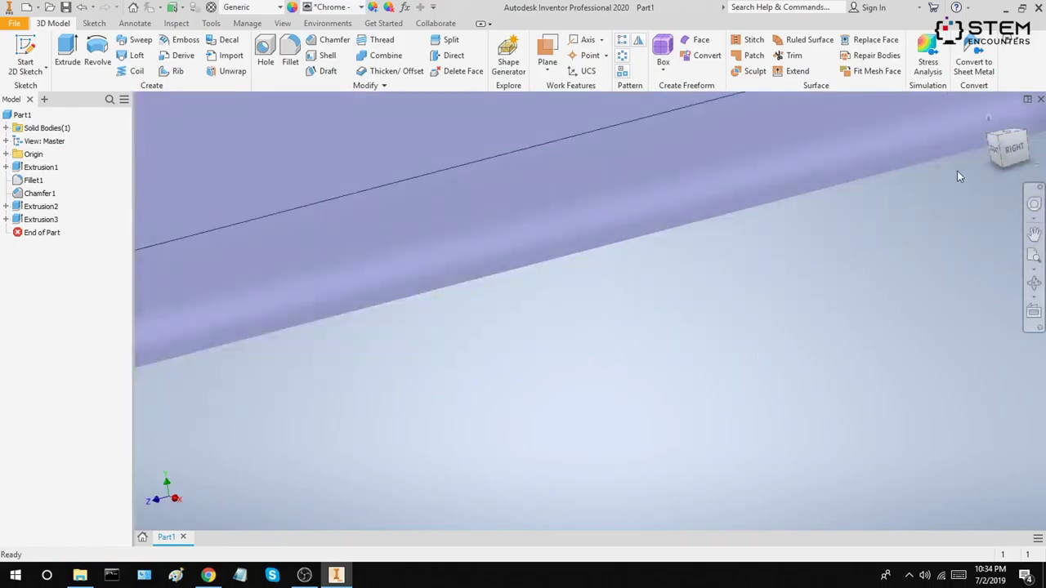
drag(1002, 147, 987, 148)
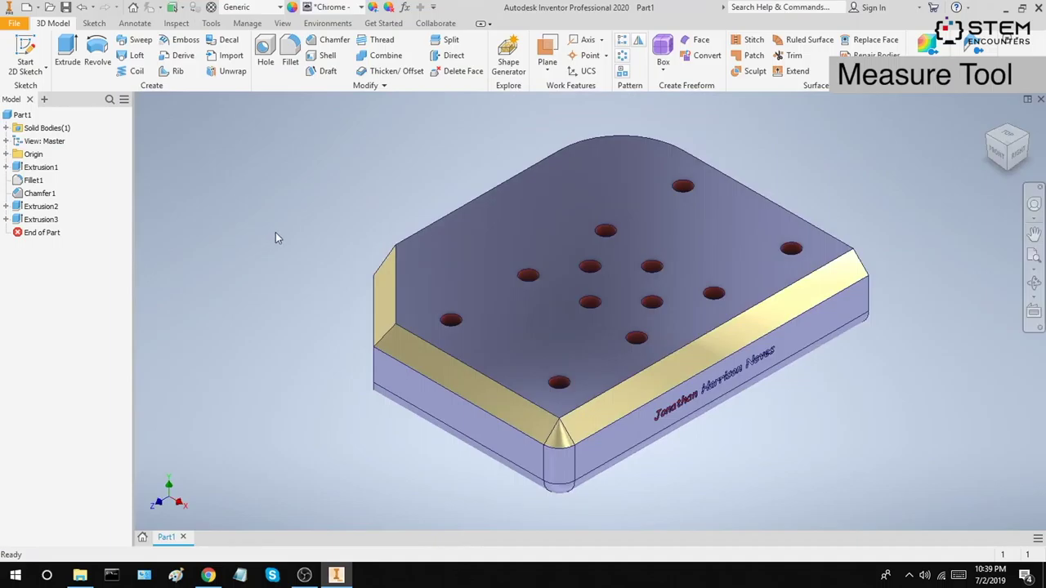
- Measure the left chamfer between its corners (1.561 in) and its 135.00 deg angle
click(211, 23)
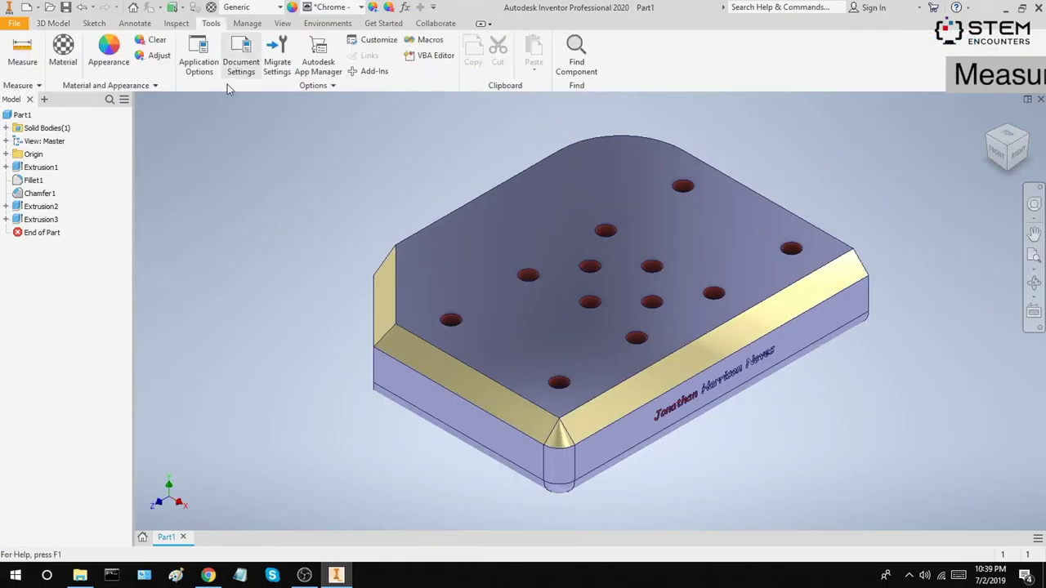
click(18, 55)
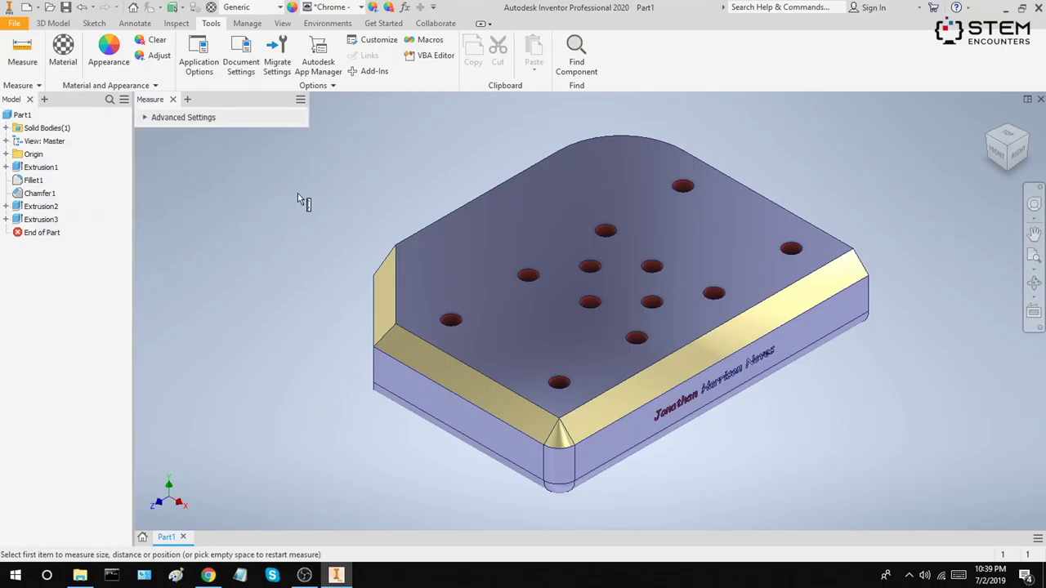
key(shift)
click(395, 245)
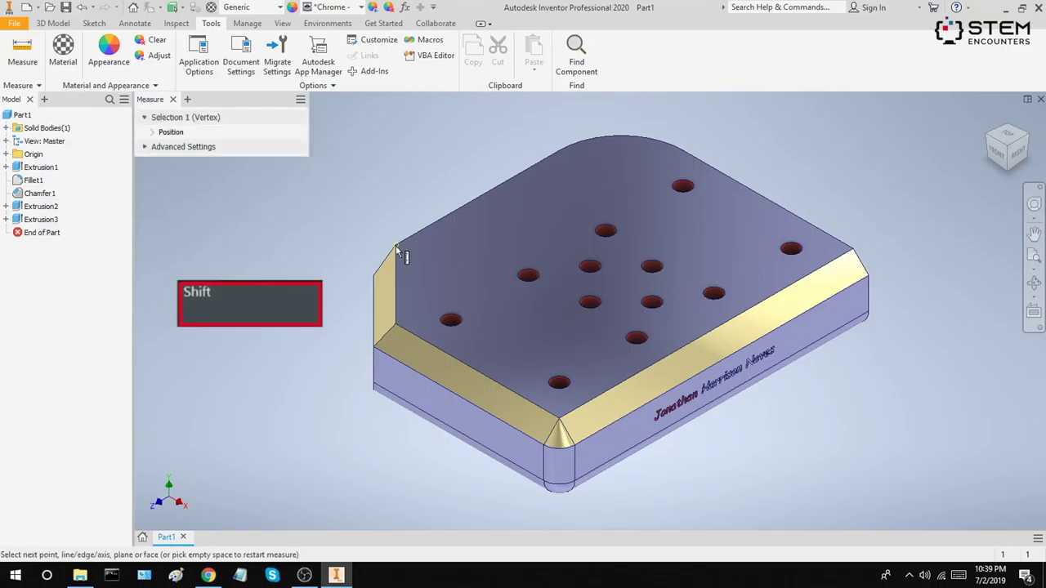
click(396, 326)
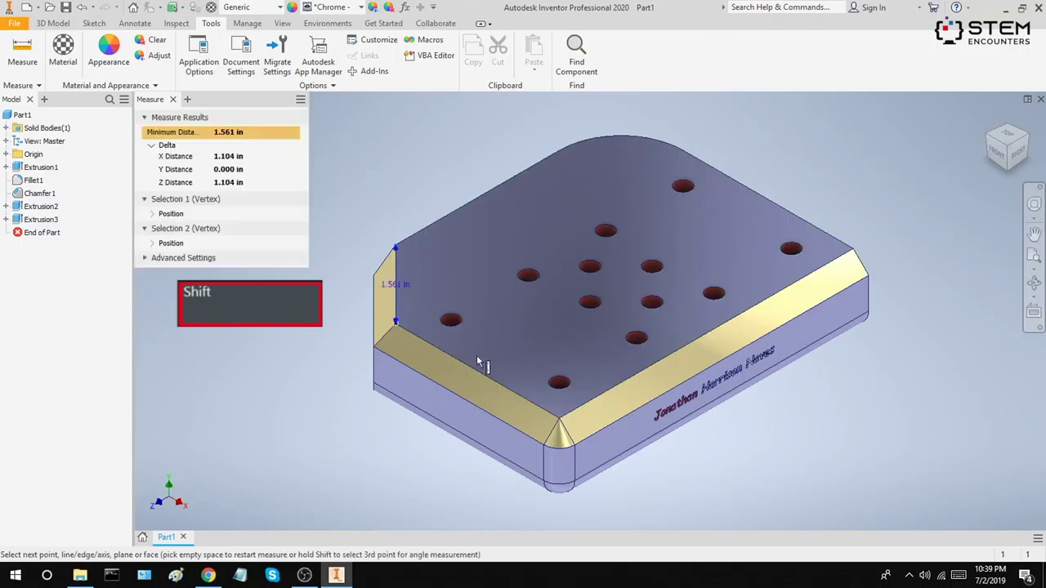
shift+click(560, 421)
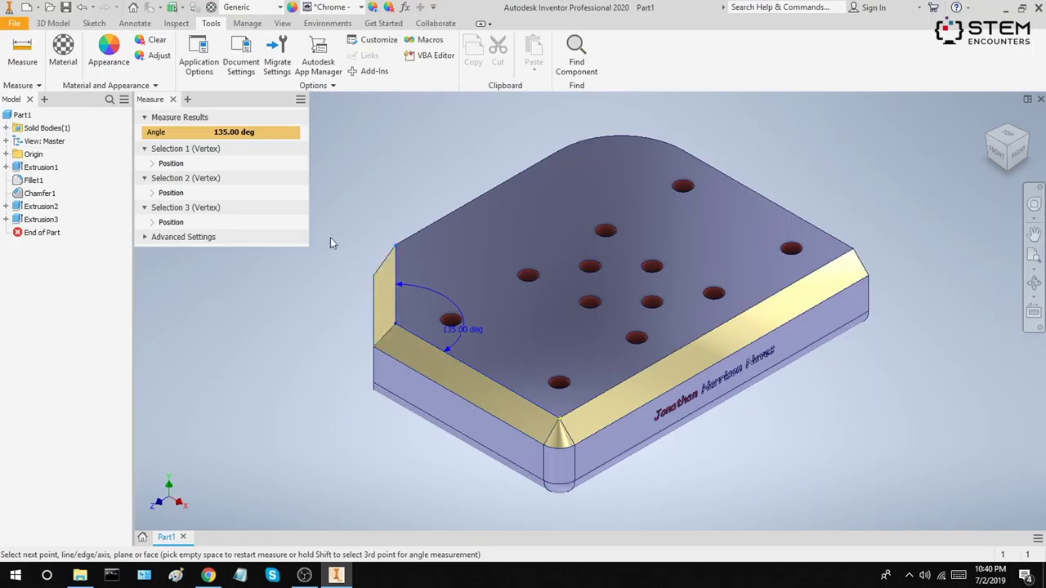
- Measure the chamfer's vertical edge length of 1.561 in
key(Escape)
click(22, 51)
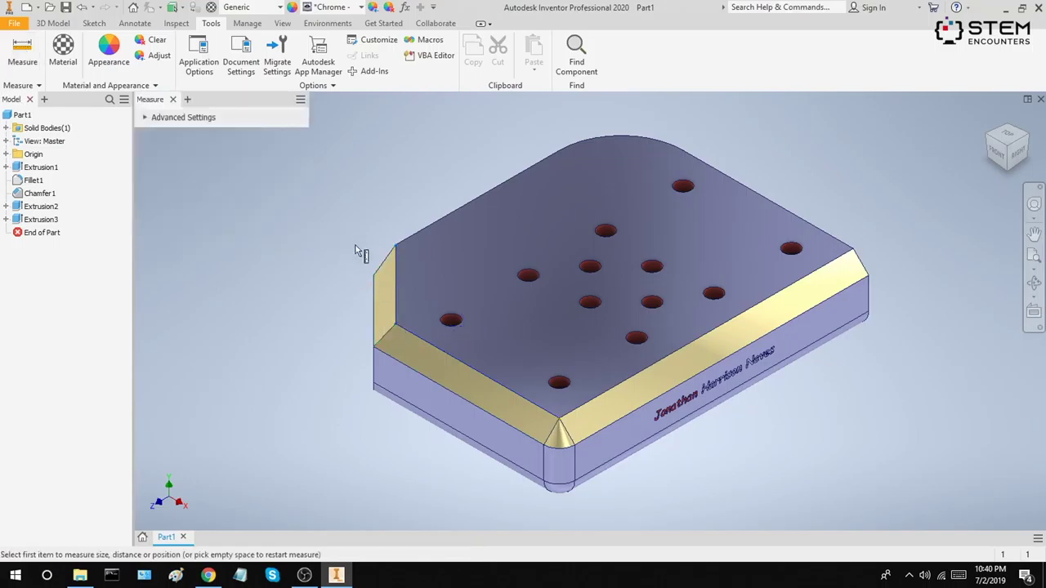
click(396, 272)
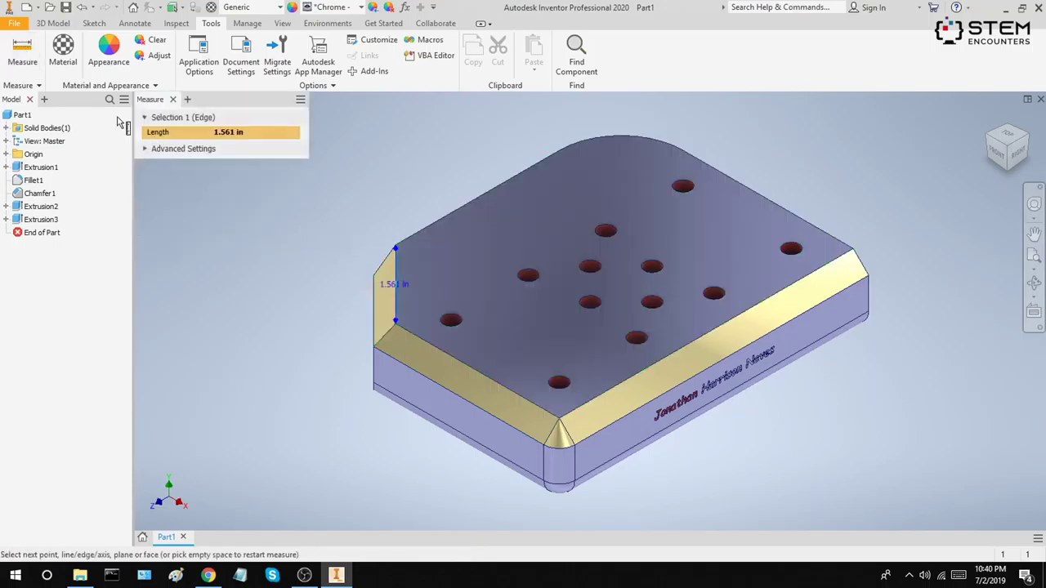
- Measure the top face's back span (5.231 in; X 3.750, Z 3.646), then clear the results
click(27, 50)
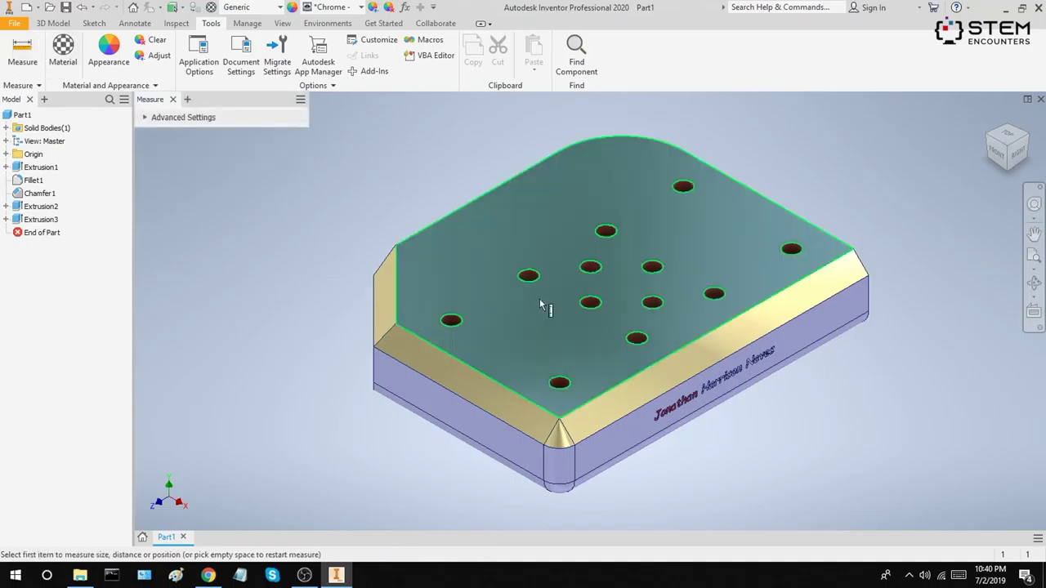
click(852, 248)
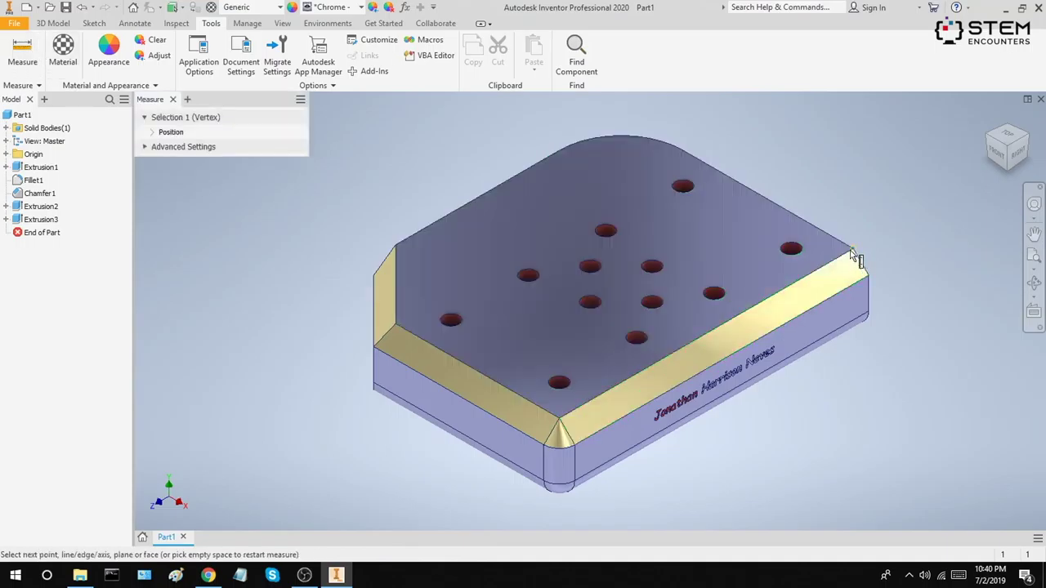
click(396, 245)
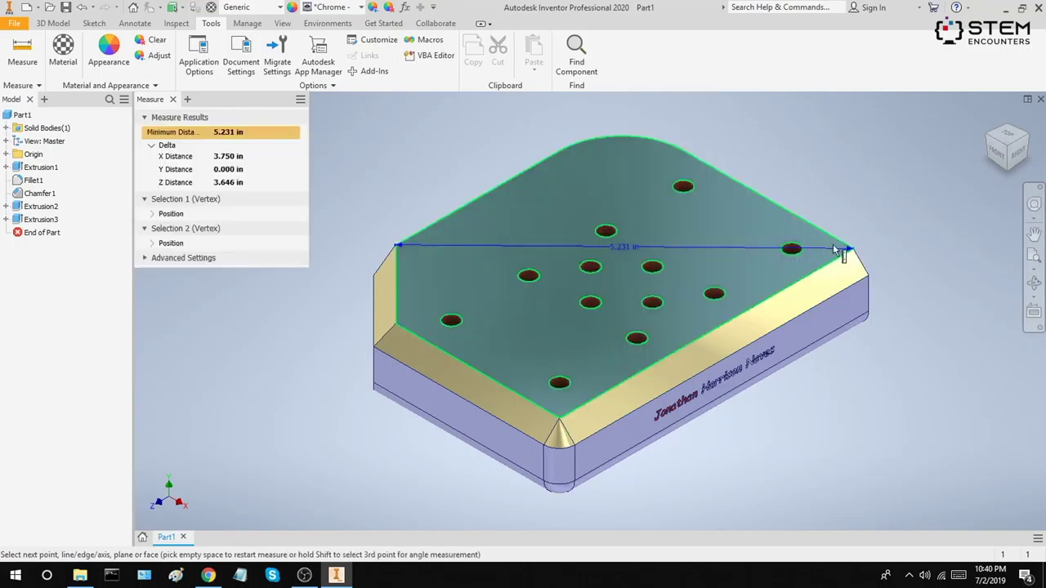
click(152, 145)
click(152, 146)
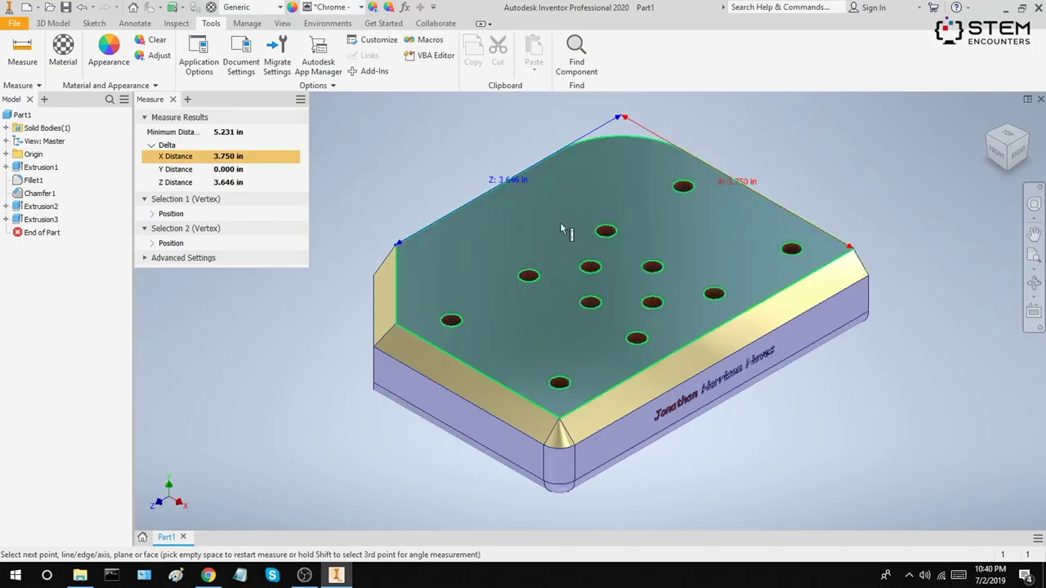
click(428, 158)
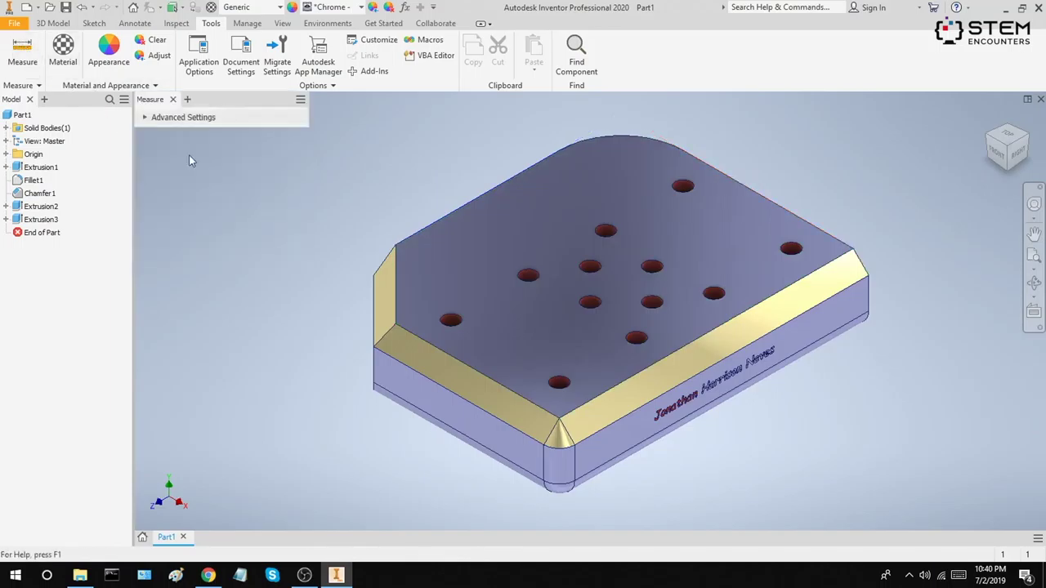
- Measure the plate's top face: perimeter 15.924 in, loop length 25.349 in, area 16.400 in²
click(485, 225)
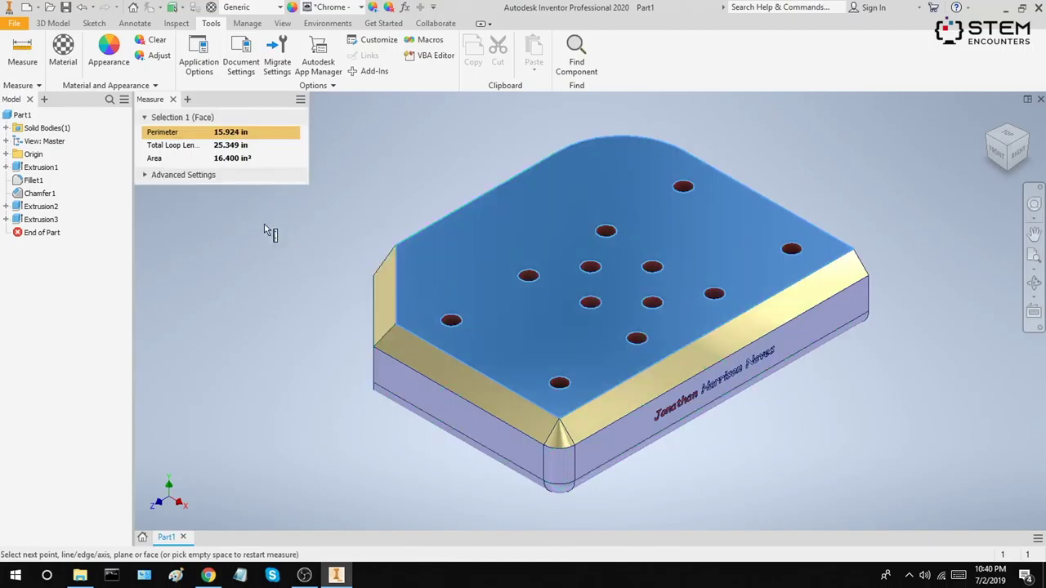